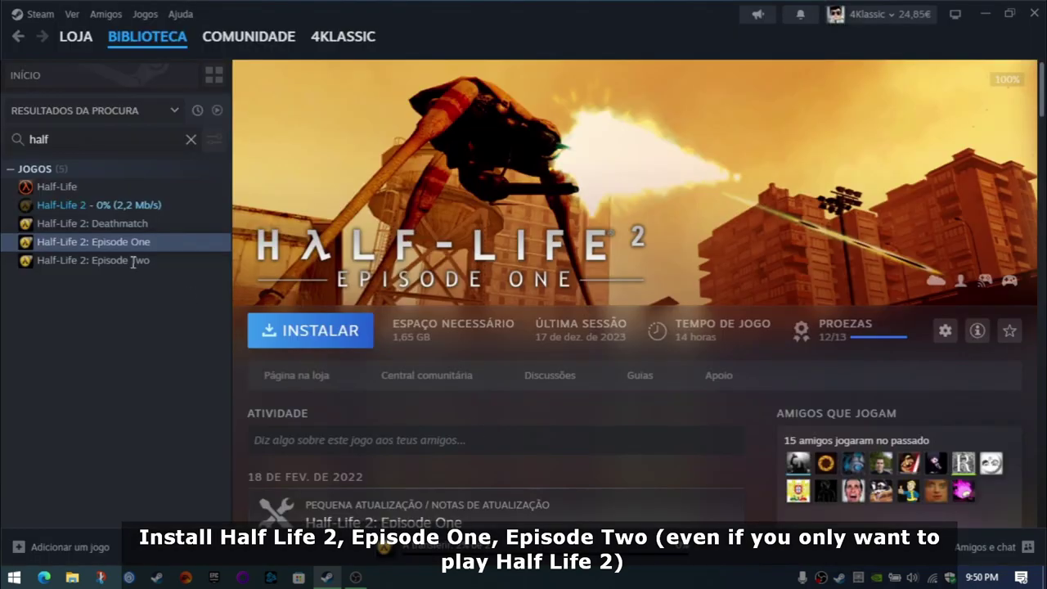
- Install Half-Life 2: Episode Two from the game library without creating any shortcuts
click(88, 263)
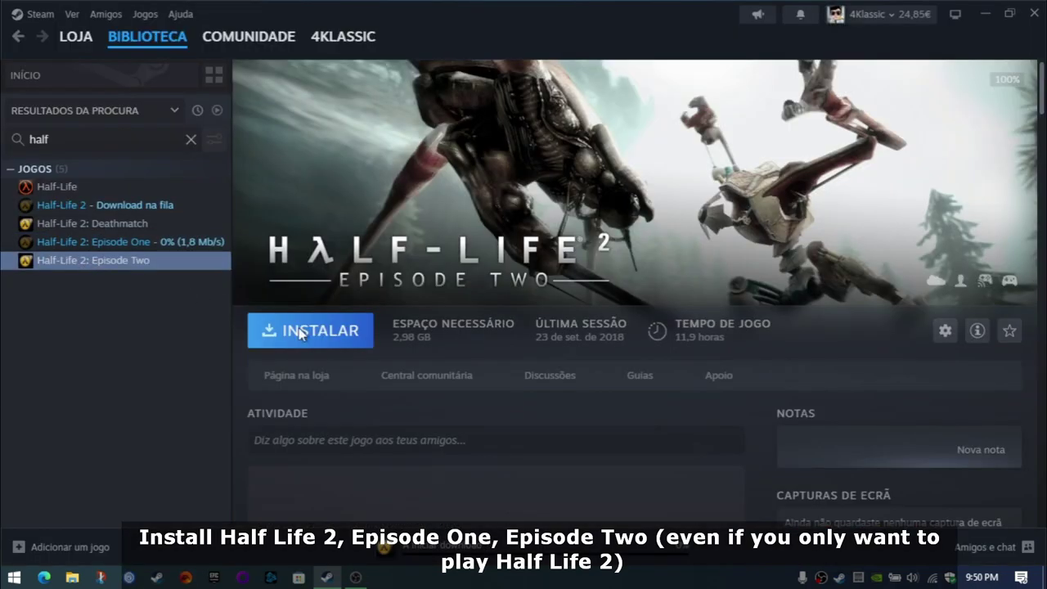
click(325, 341)
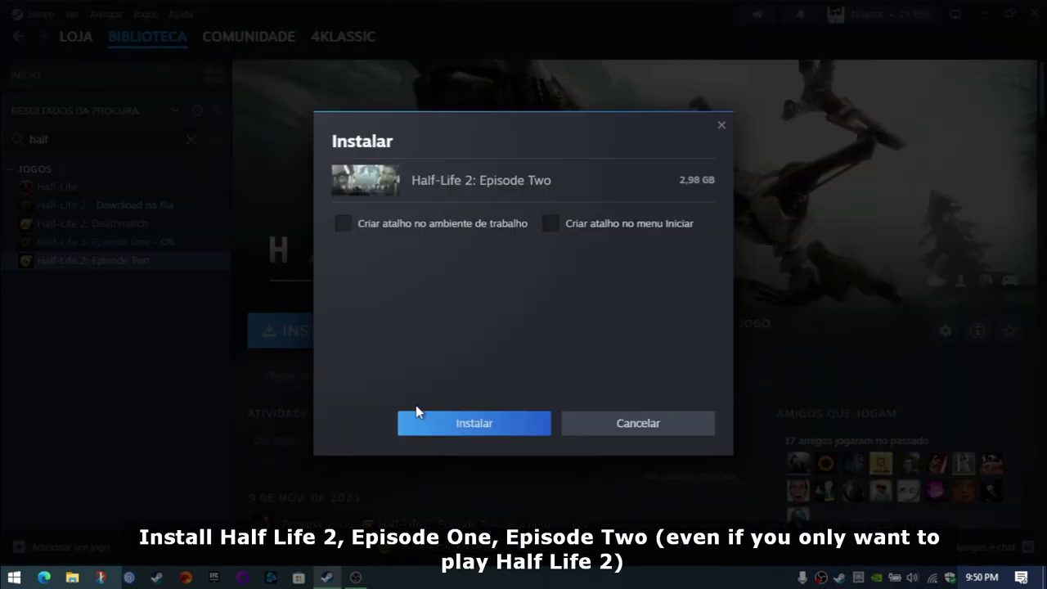
click(426, 422)
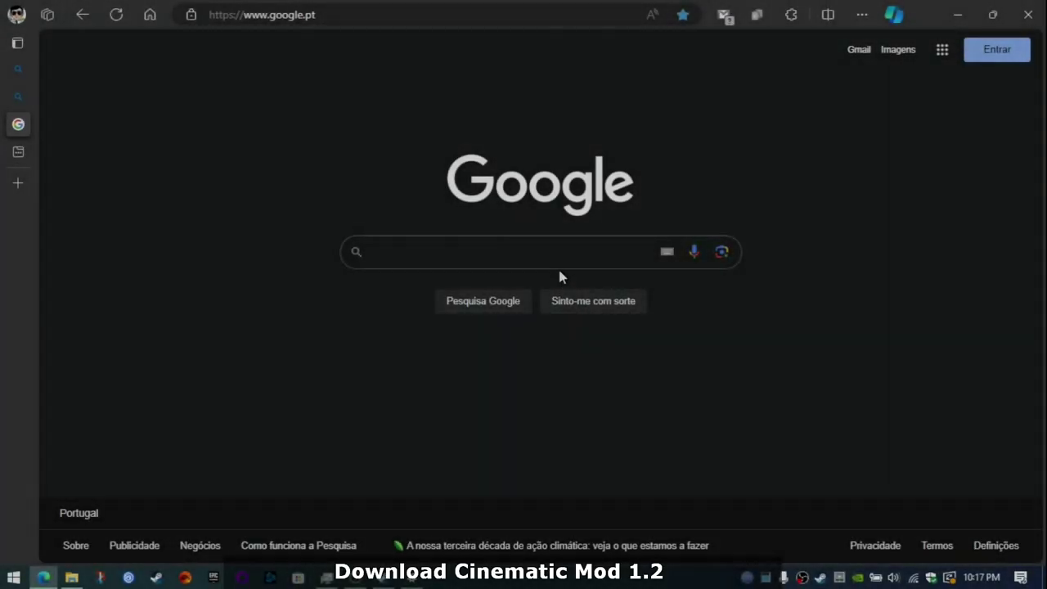
- In Microsoft Edge, search Google for "half life 2 cinematic mod" and open the Mod DB result for FakeFactory Cinematic Mod
click(554, 254)
text(half life )
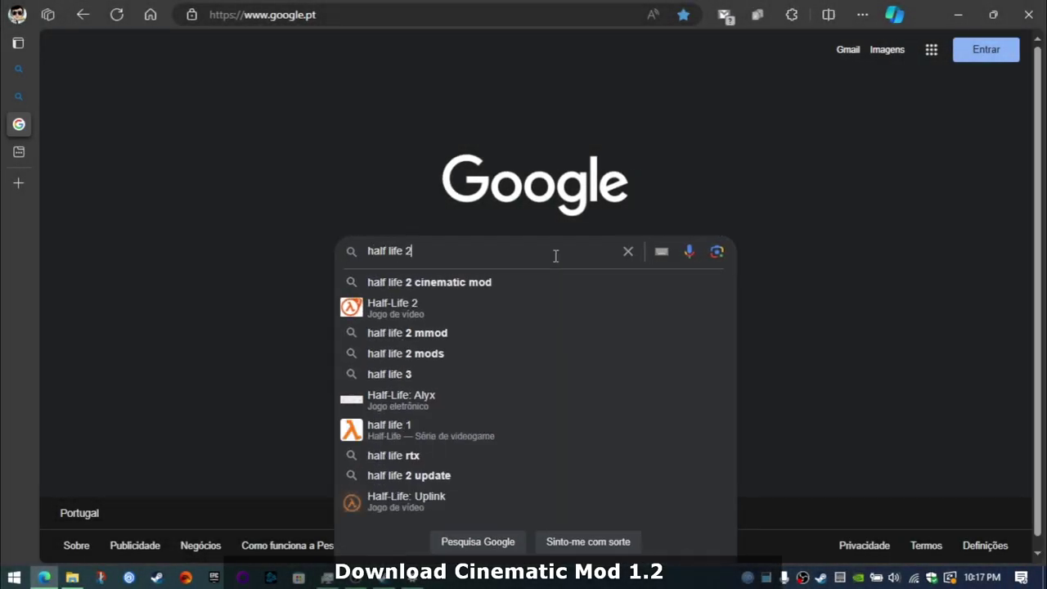
text(2 cinematic mod)
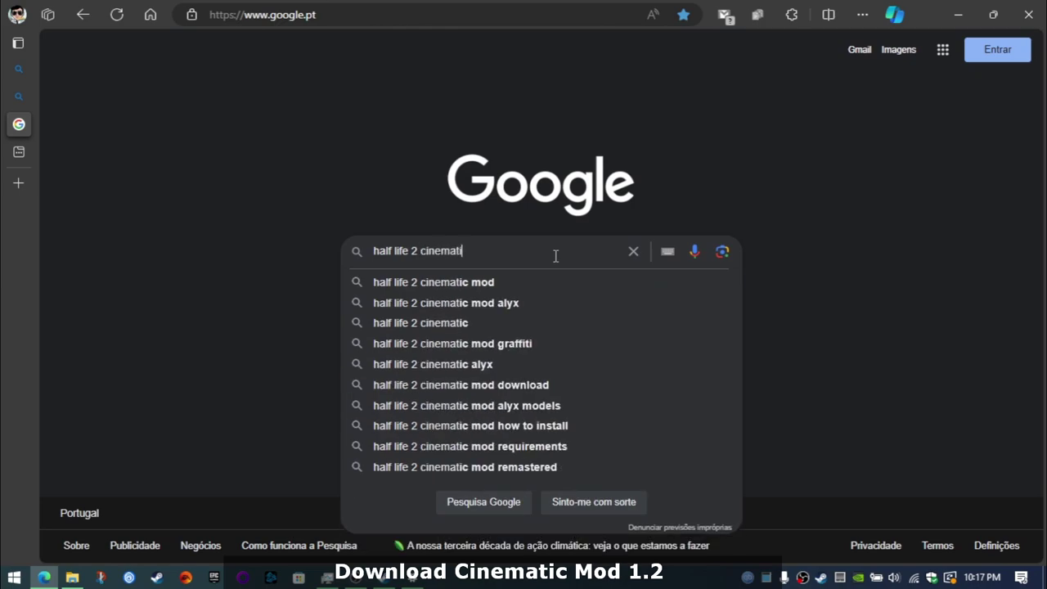
key(Return)
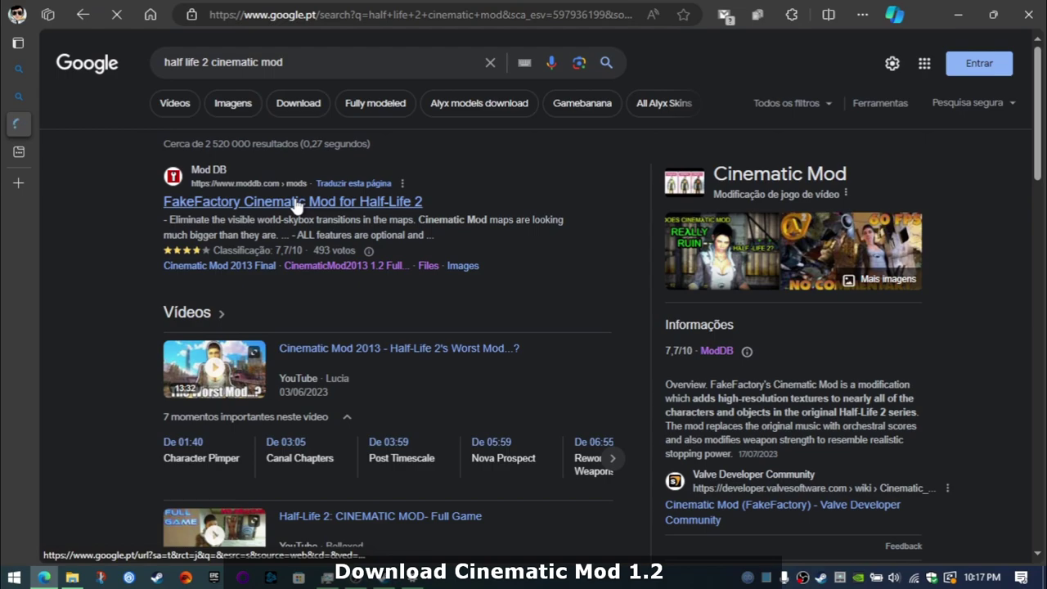
click(296, 205)
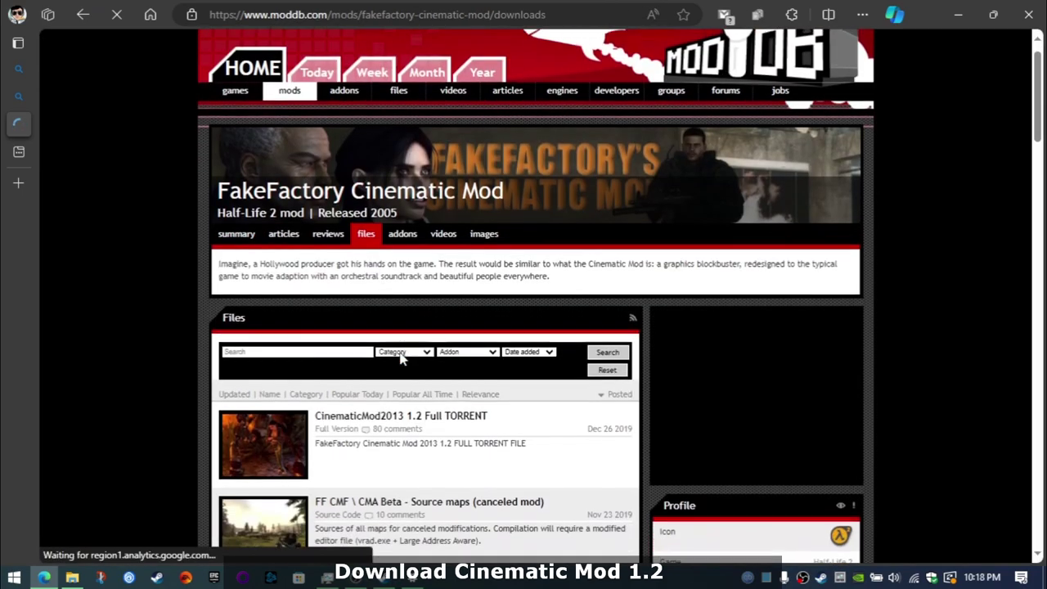
- Open the CinematicMod2013 1.2 Full TORRENT entry in the mod's files and download CinematicMod2013_1.2_full.zip
scroll(425, 360, down, 2)
click(462, 324)
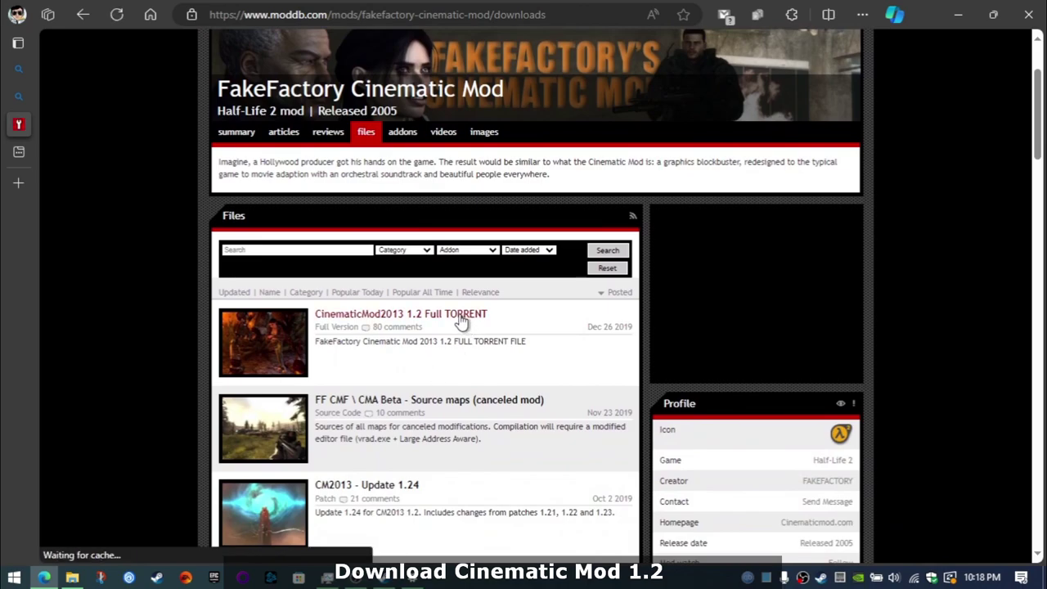
scroll(462, 321, down, 5)
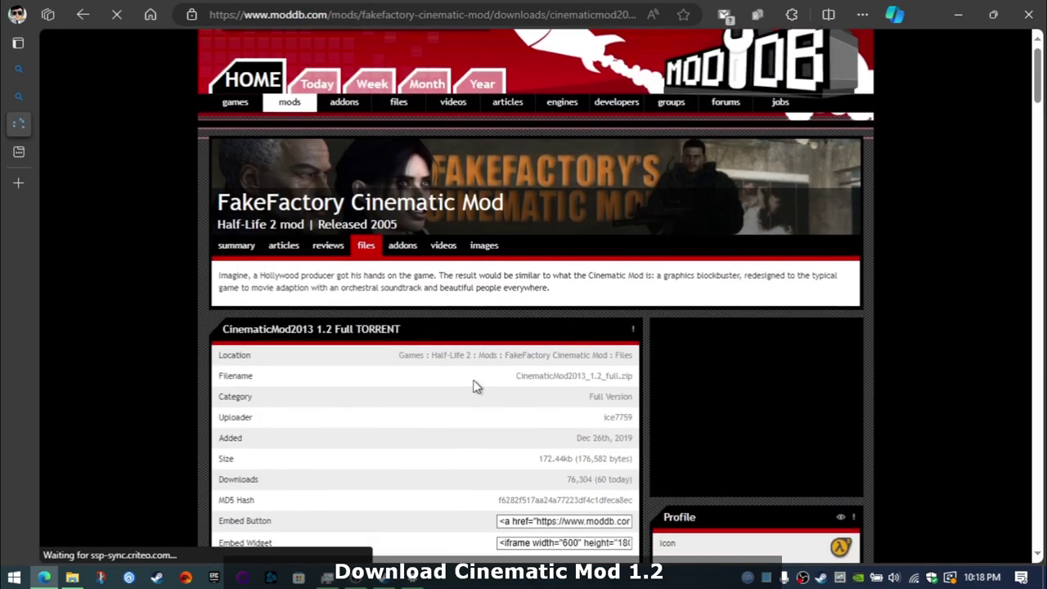
scroll(460, 260, down, 2)
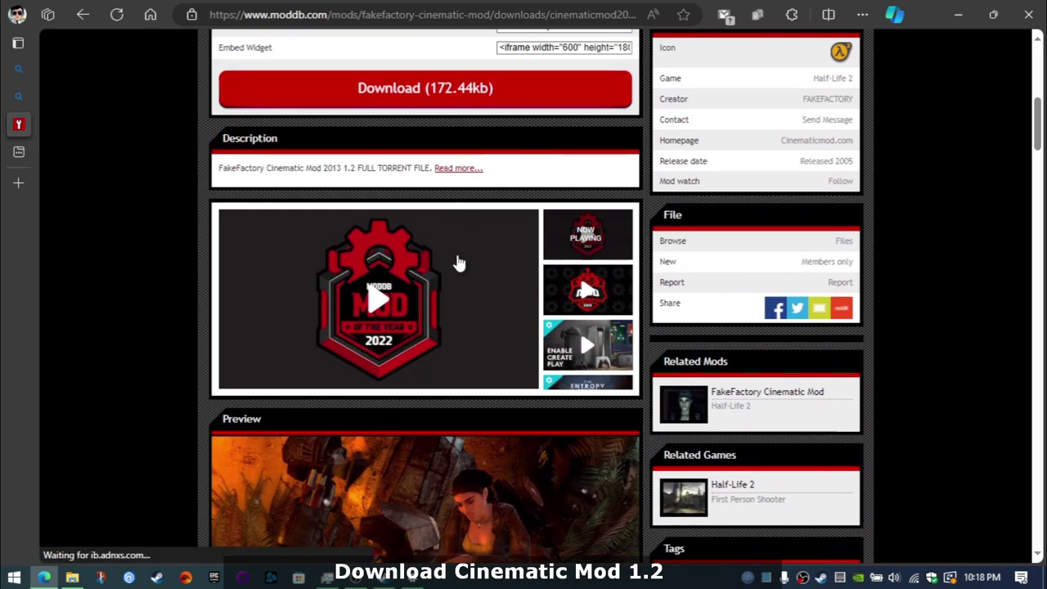
click(406, 88)
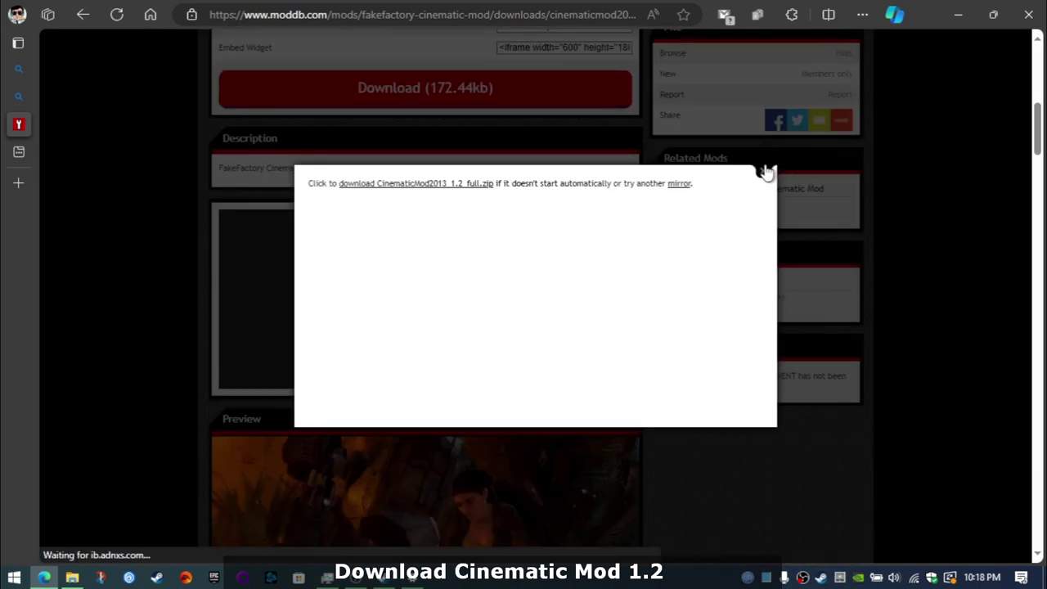
click(411, 185)
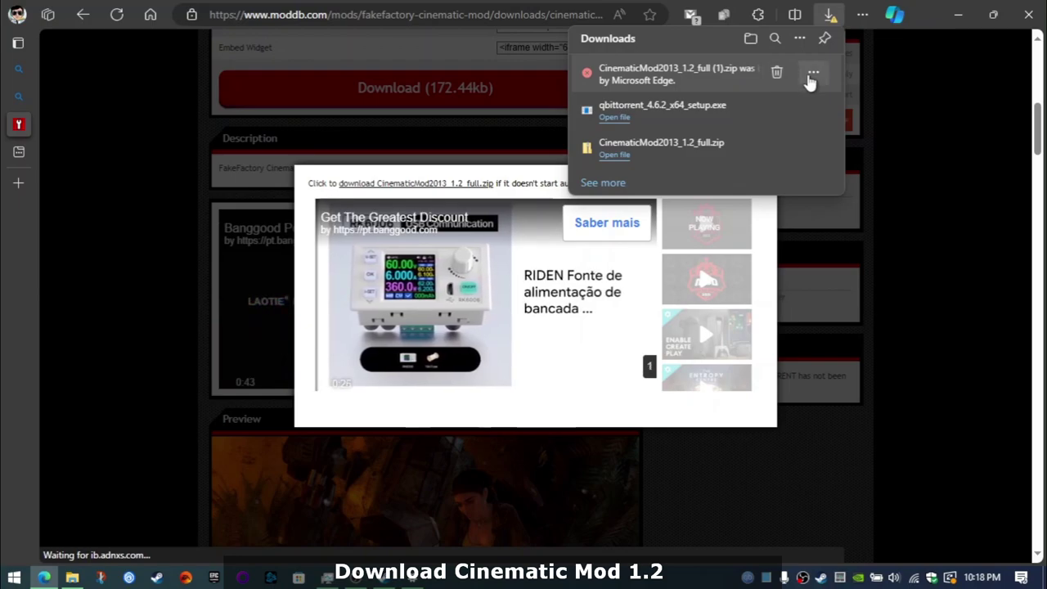
- Keep the blocked CinematicMod2013 1.2 zip download despite the security warning and close the site's download window
click(812, 74)
click(758, 124)
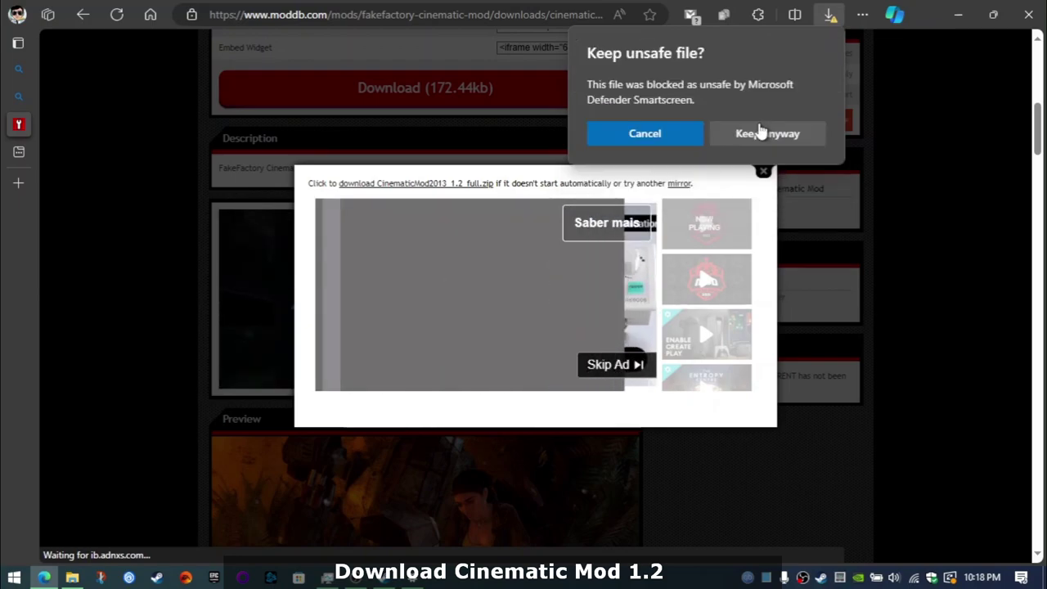
click(738, 135)
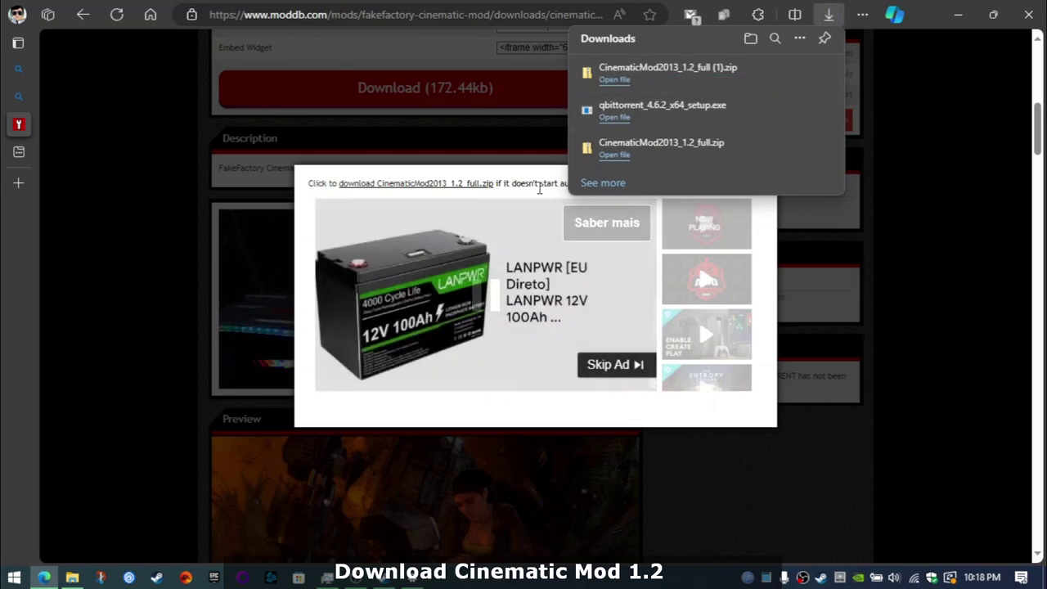
click(532, 173)
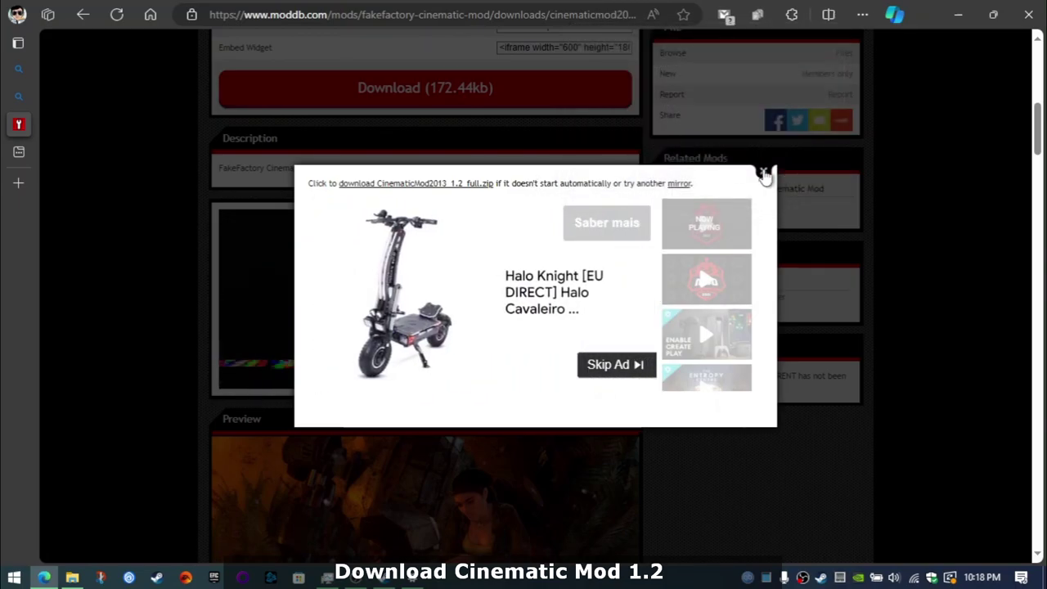
click(763, 171)
- Return to the mod's file list, open CM2013 - Update 1.24 and download CM2013_v1.2_to_1.24.rar
scroll(490, 246, up, 5)
scroll(415, 164, up, 3)
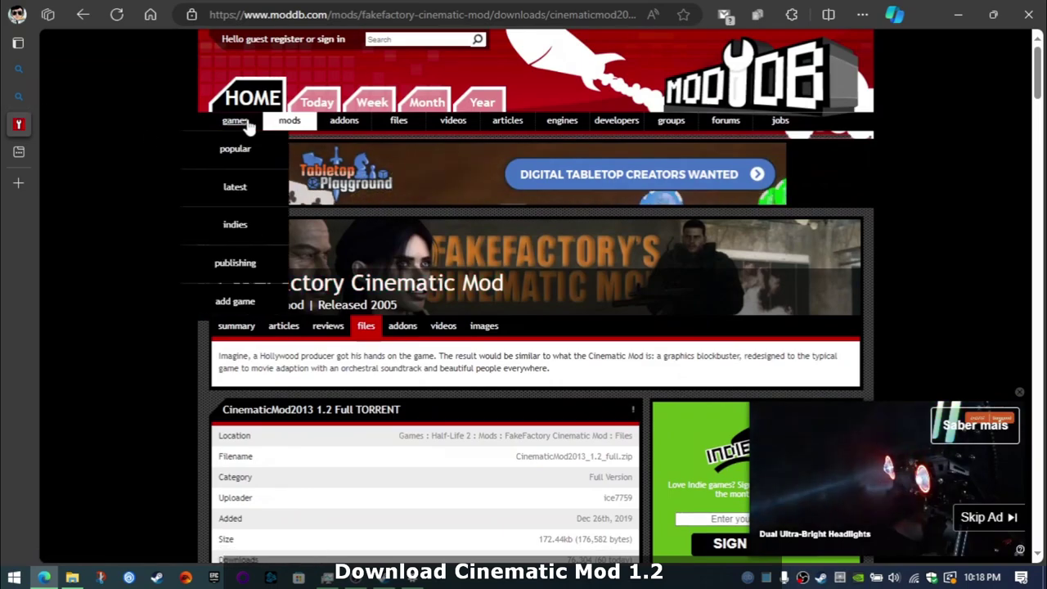
click(83, 17)
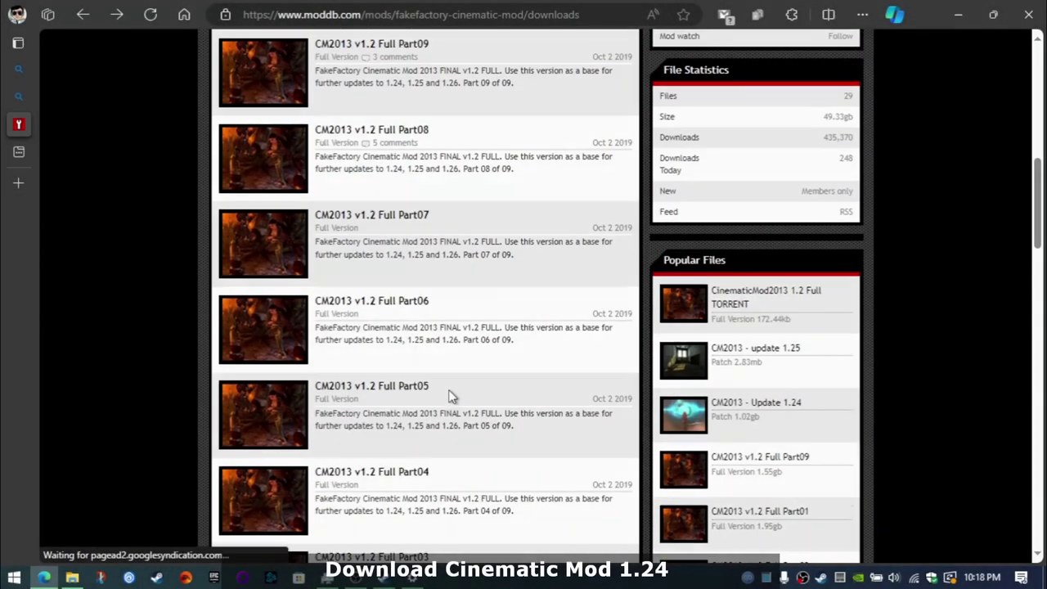
scroll(419, 163, up, 5)
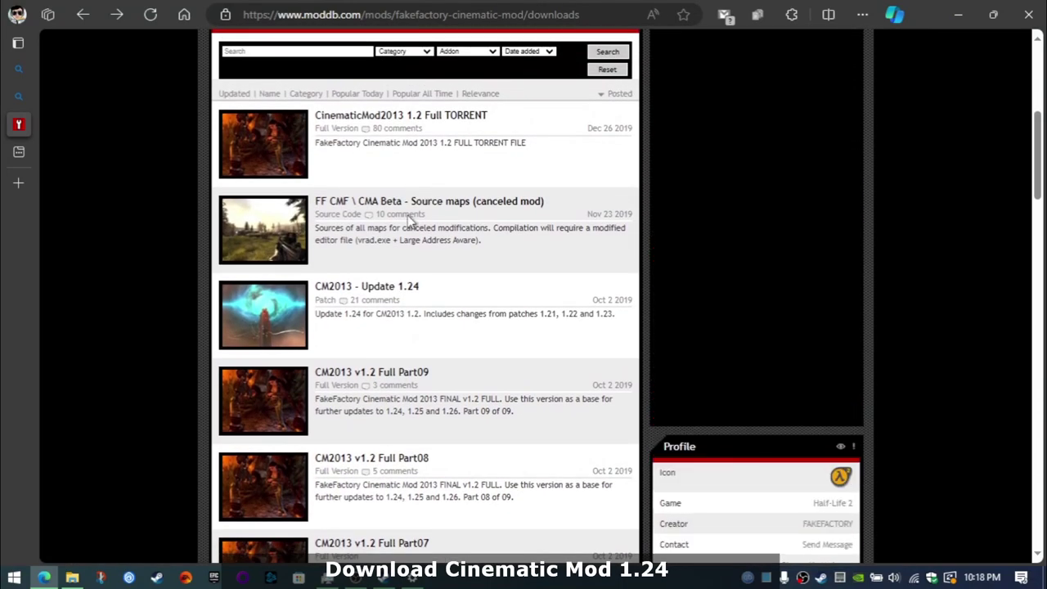
click(381, 288)
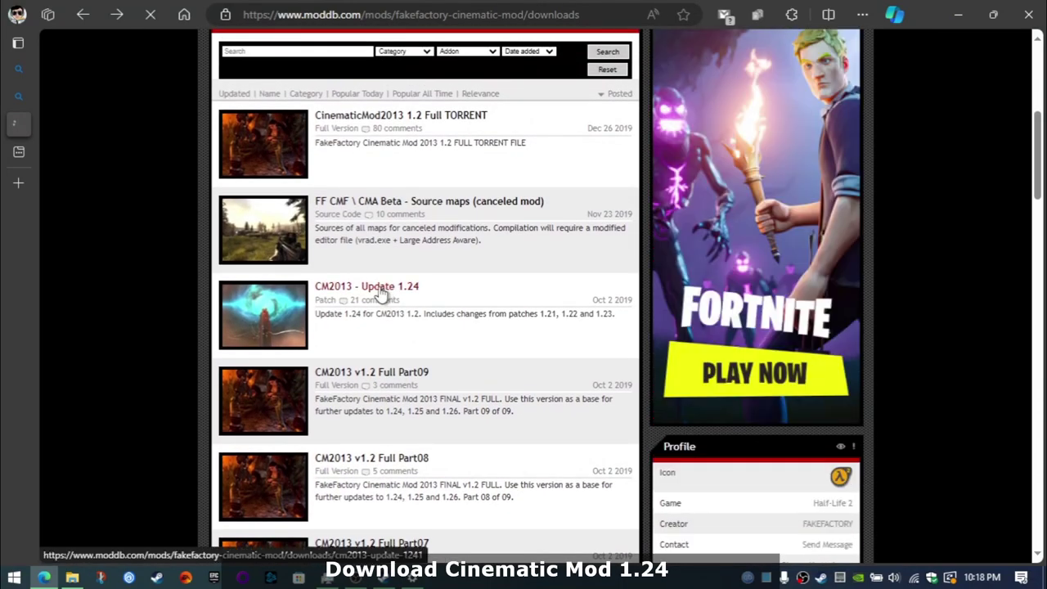
scroll(477, 382, down, 5)
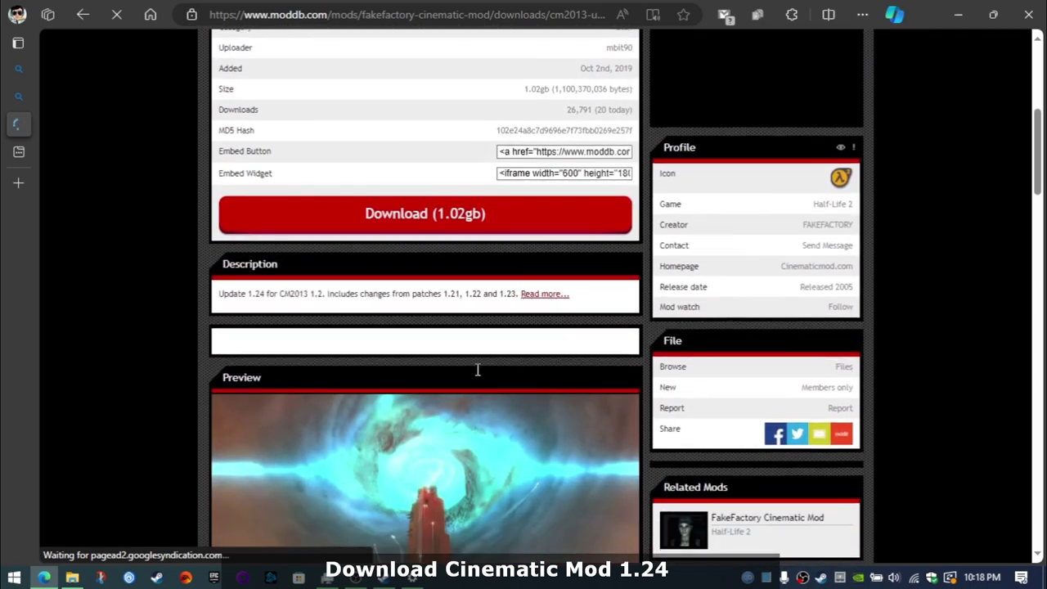
click(454, 214)
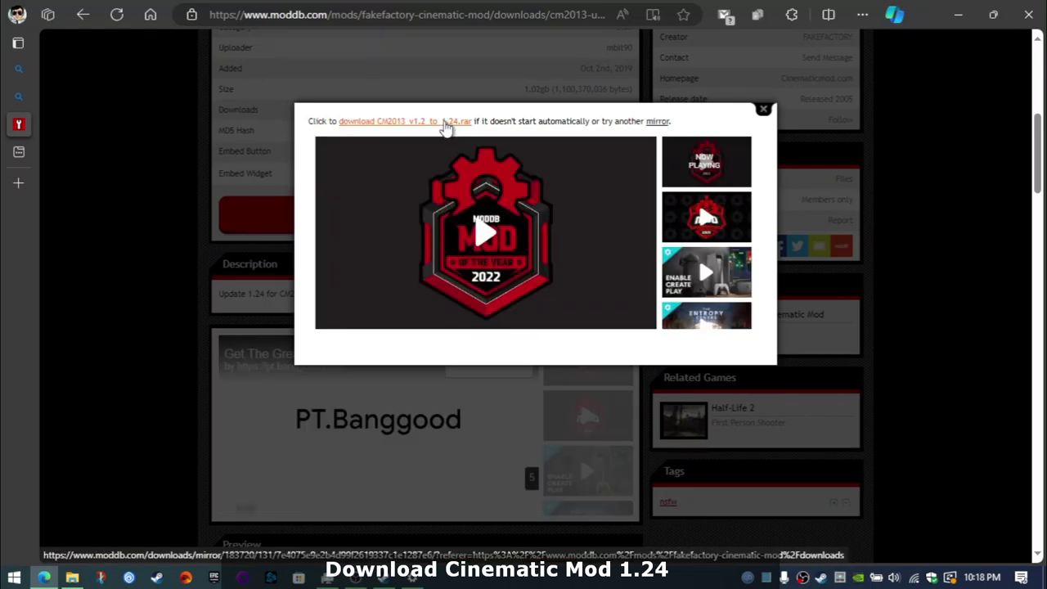
click(444, 123)
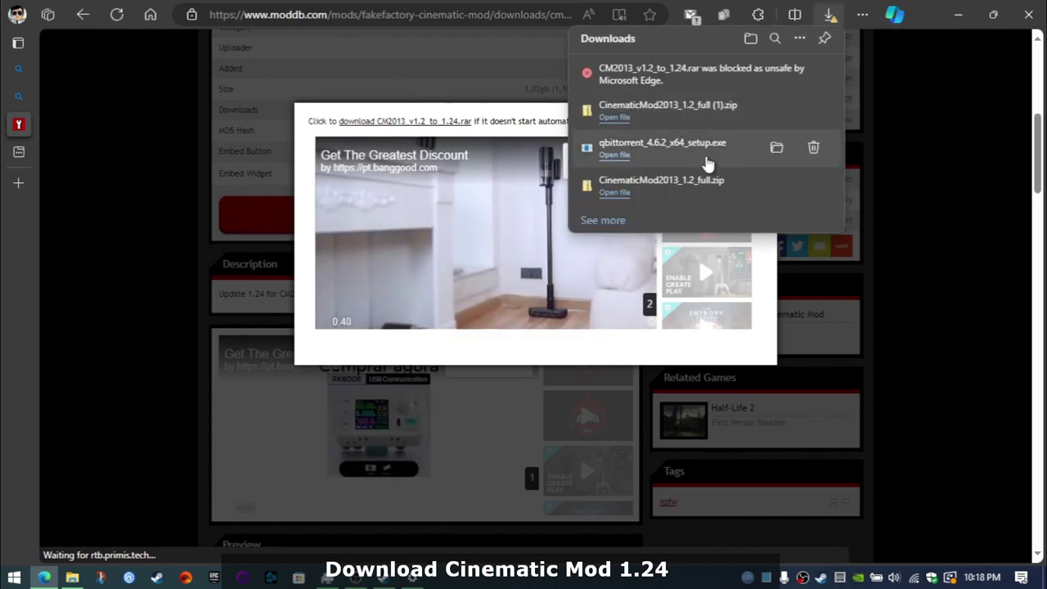
- Keep the blocked CM2013_v1.2_to_1.24.rar download despite the security warning and close the site's download window
mouse_move(797, 78)
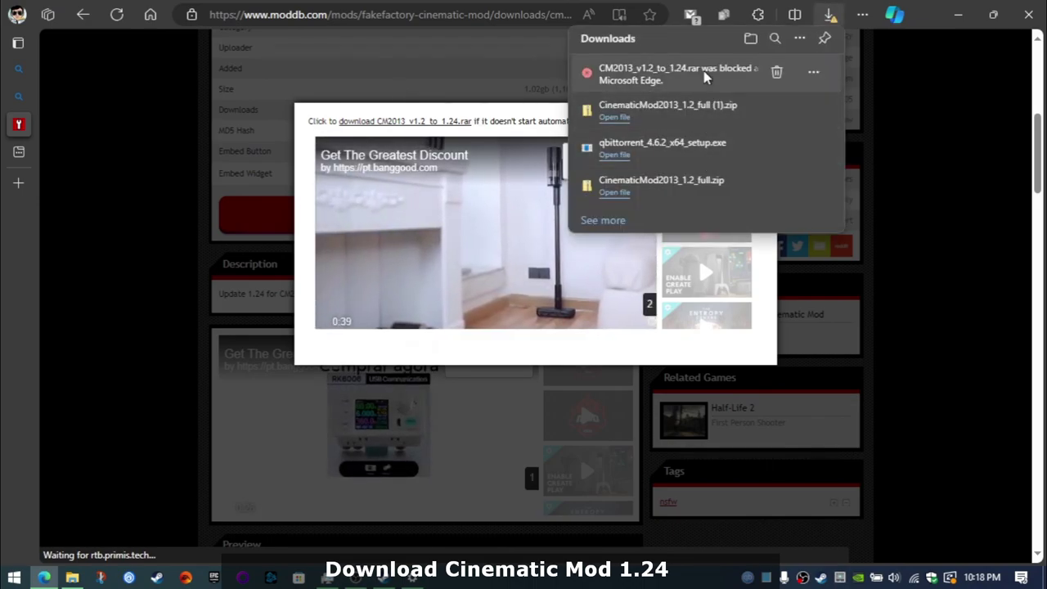
click(825, 77)
click(785, 124)
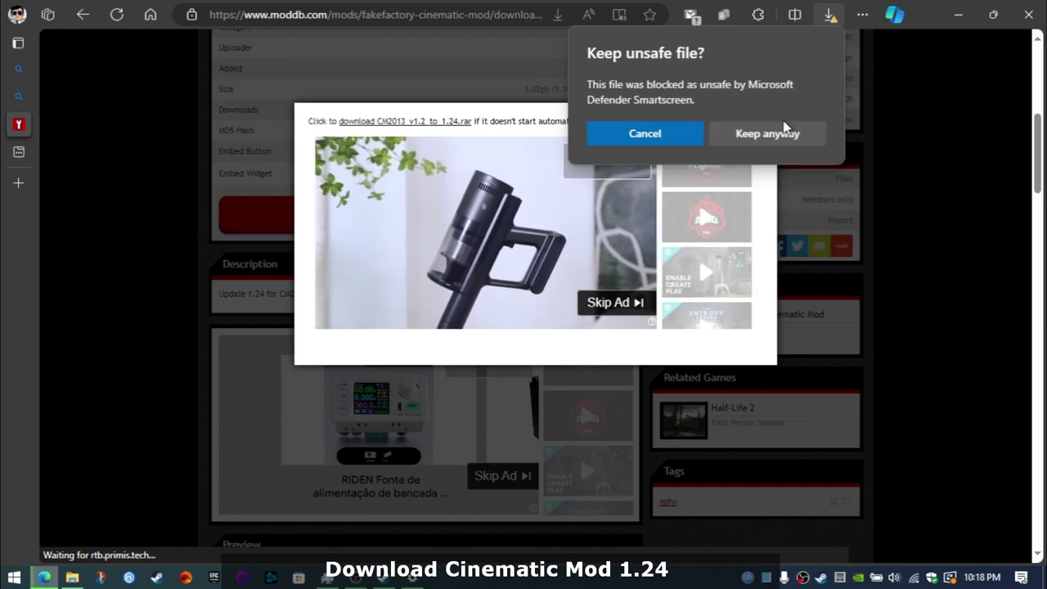
click(773, 136)
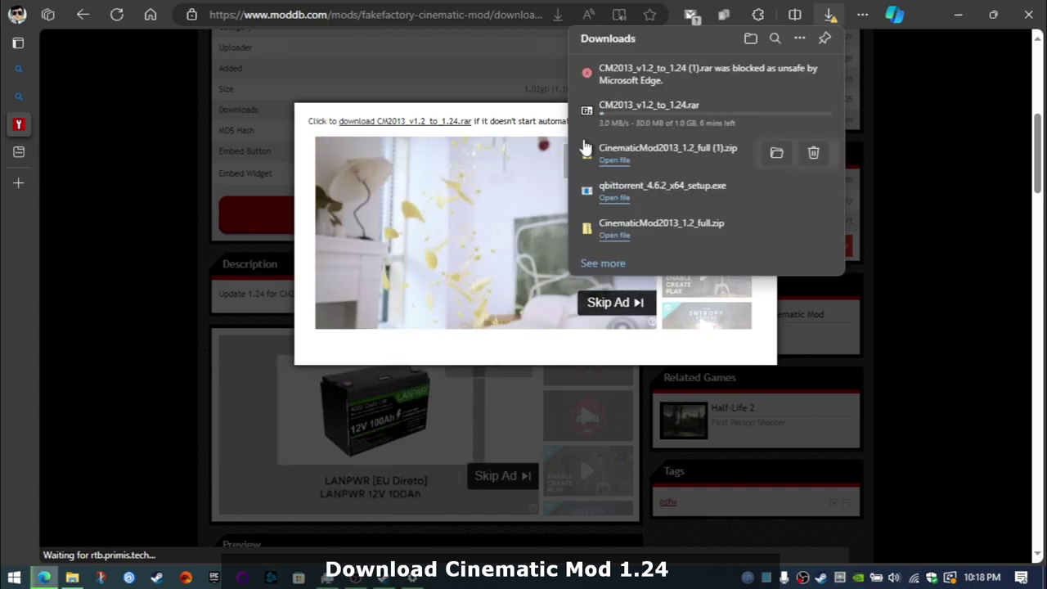
click(556, 119)
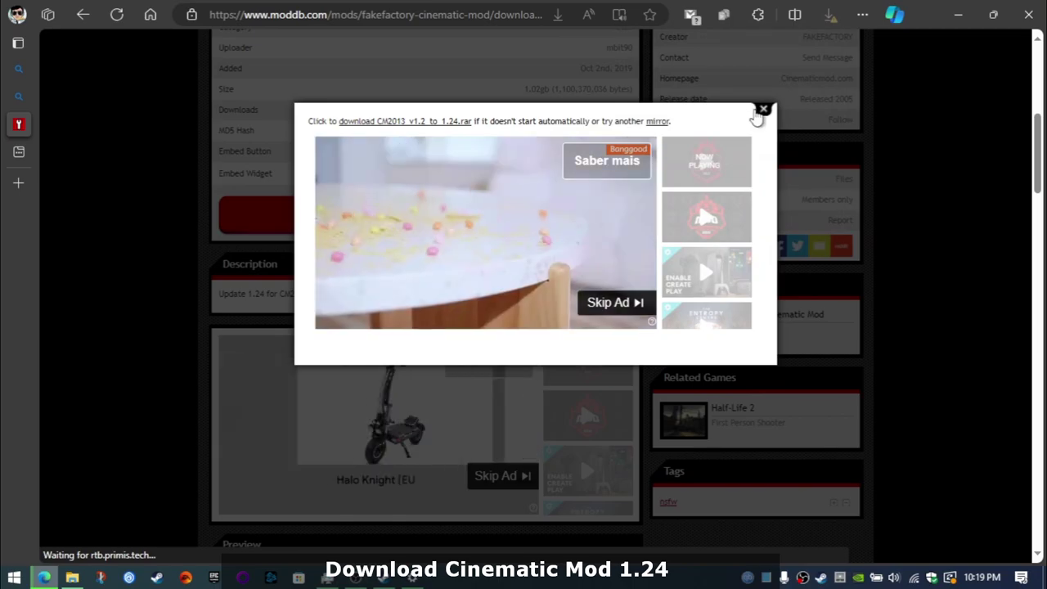
click(762, 110)
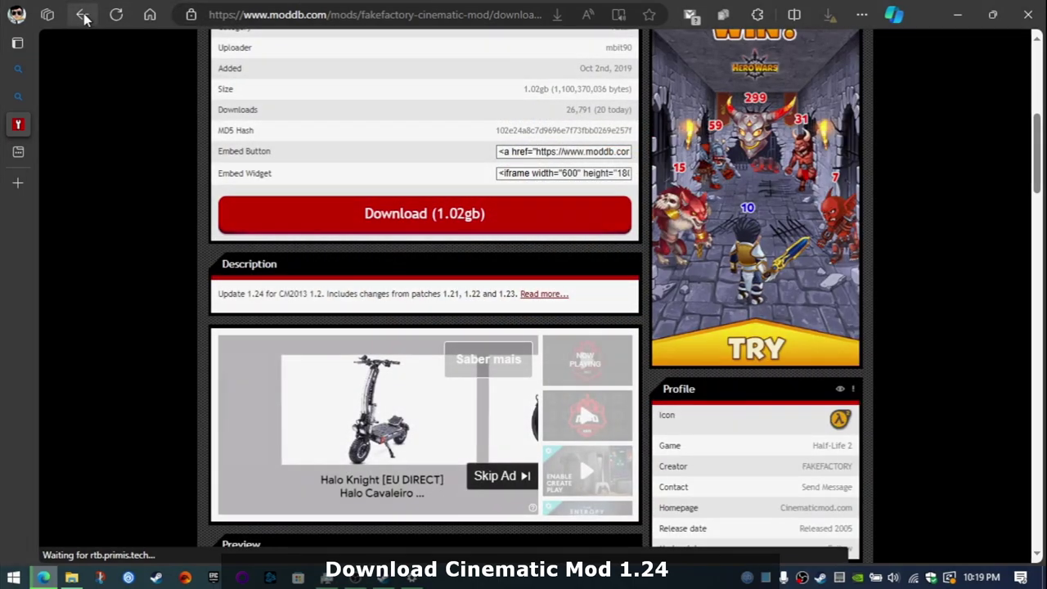
- Go back to the mod's file list, open CM2013 - update 1.25 and download CM2013_-_update_1.25.7z
click(83, 16)
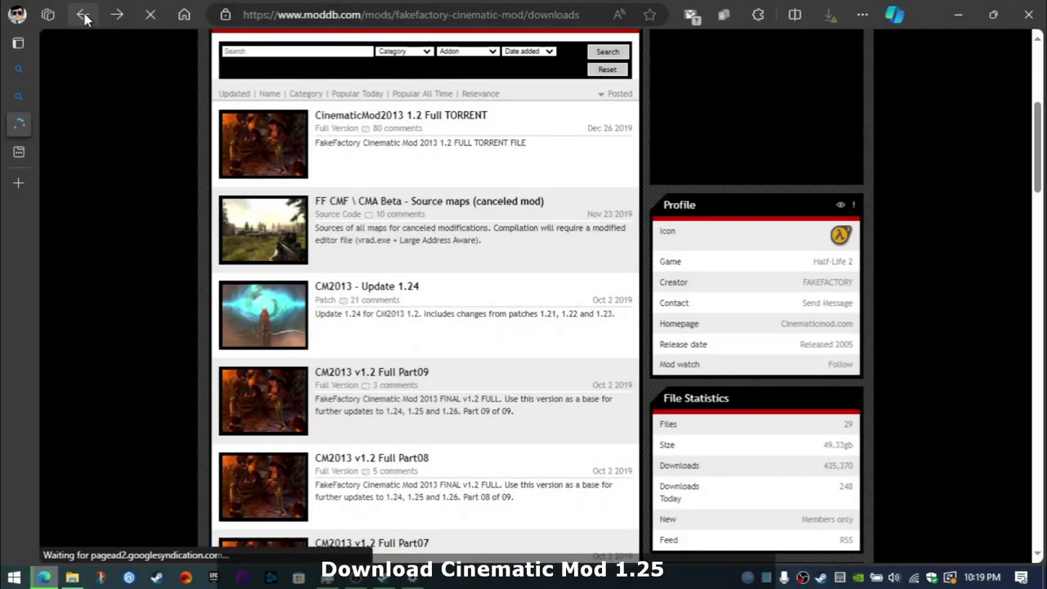
scroll(393, 299, down, 6)
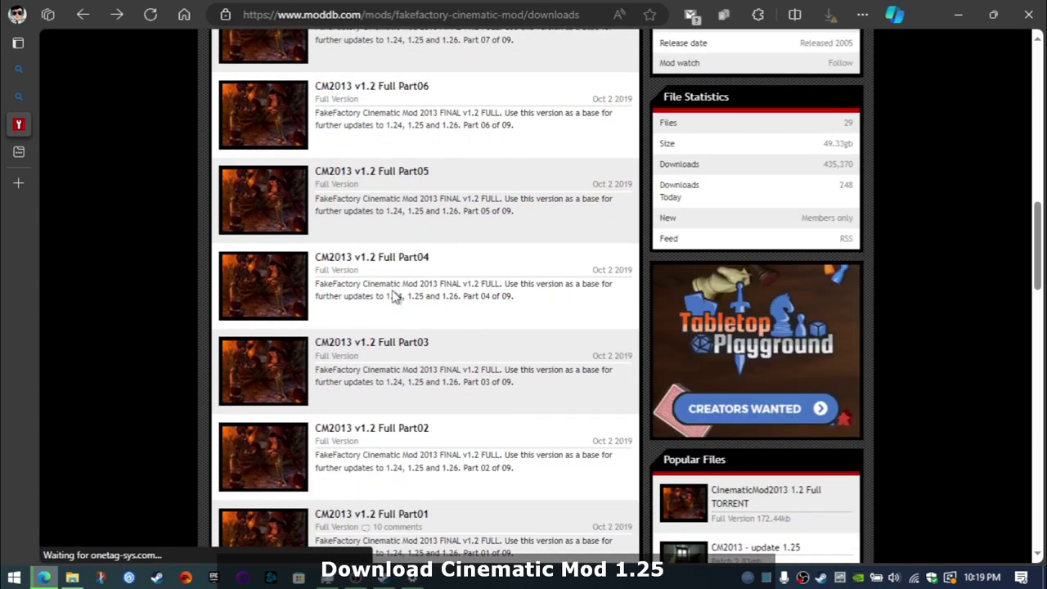
scroll(396, 297, down, 4)
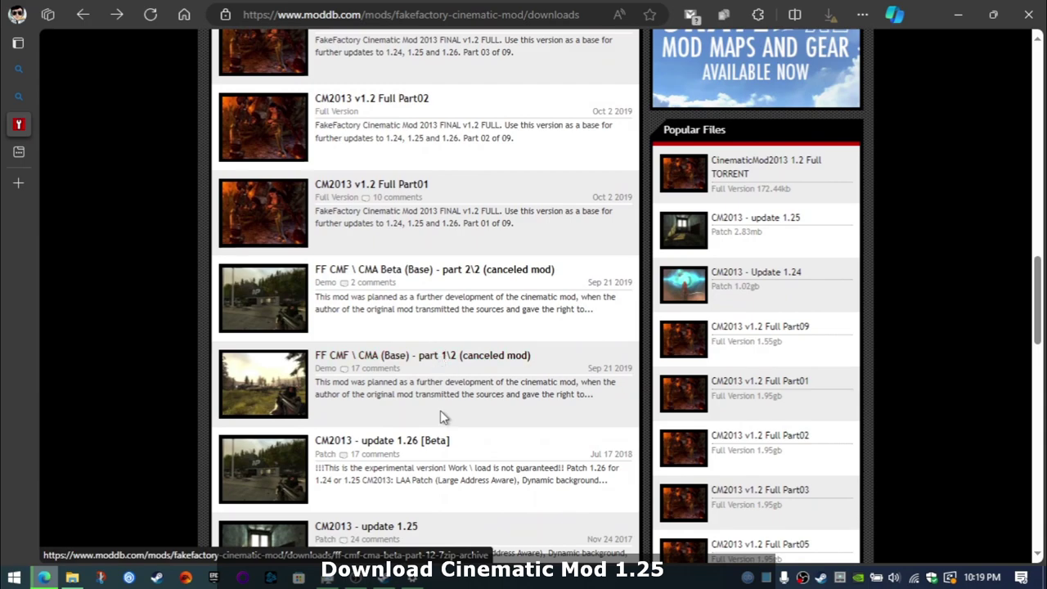
scroll(441, 411, down, 2)
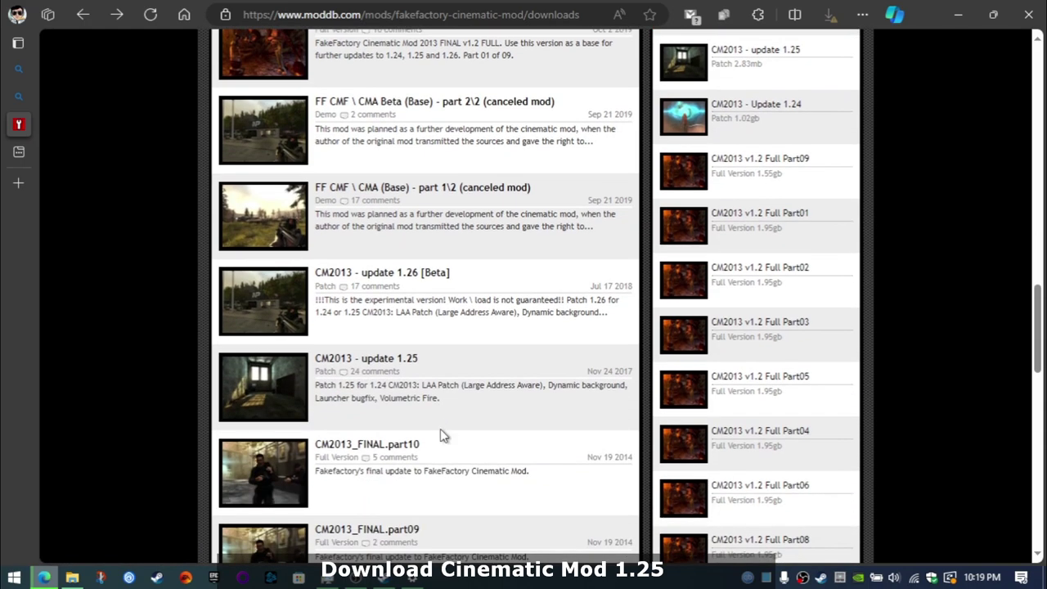
click(406, 366)
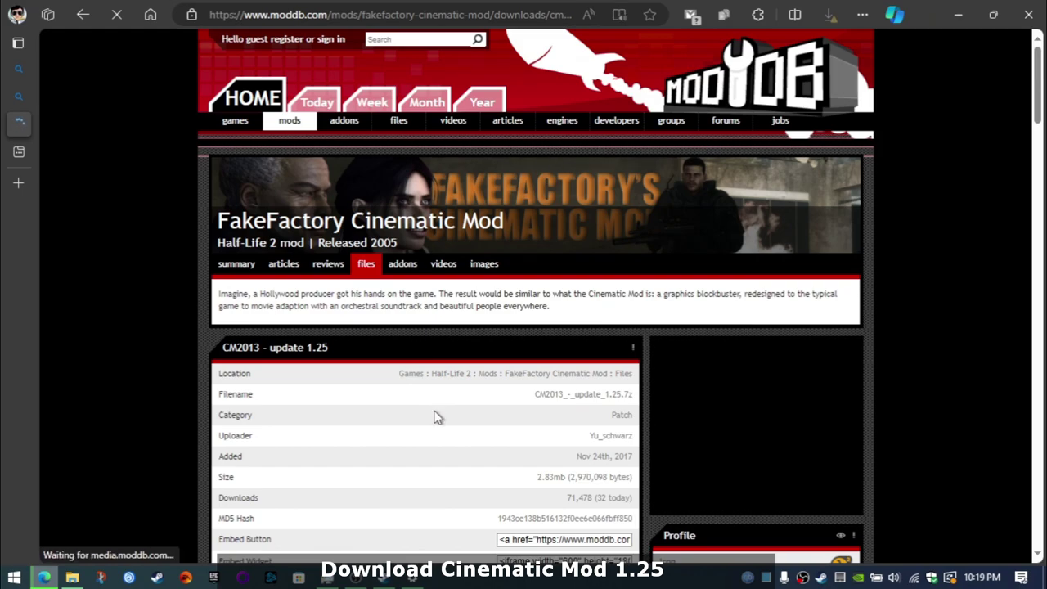
scroll(436, 417, down, 3)
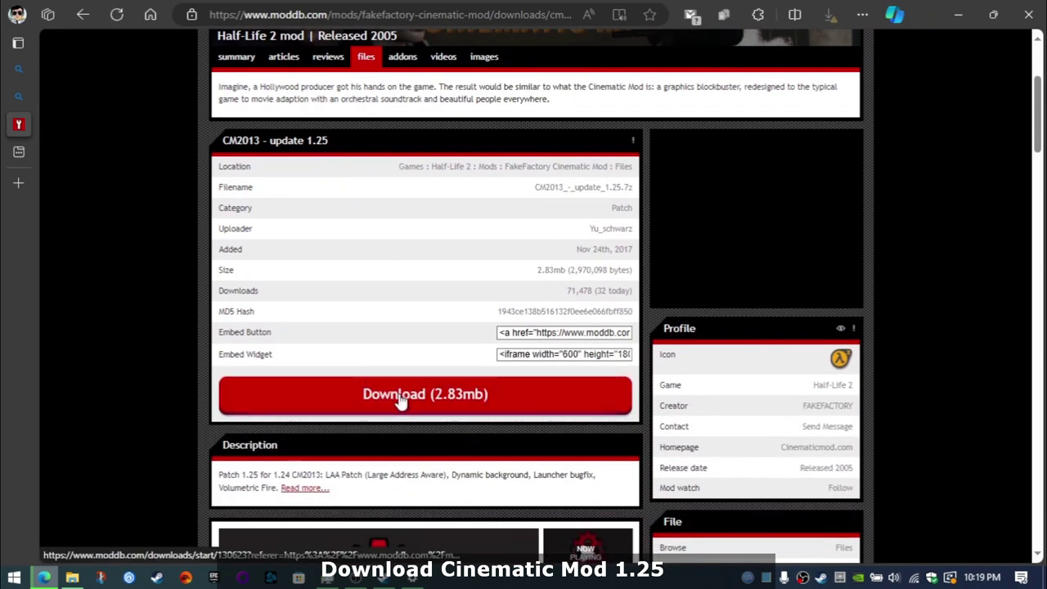
click(400, 399)
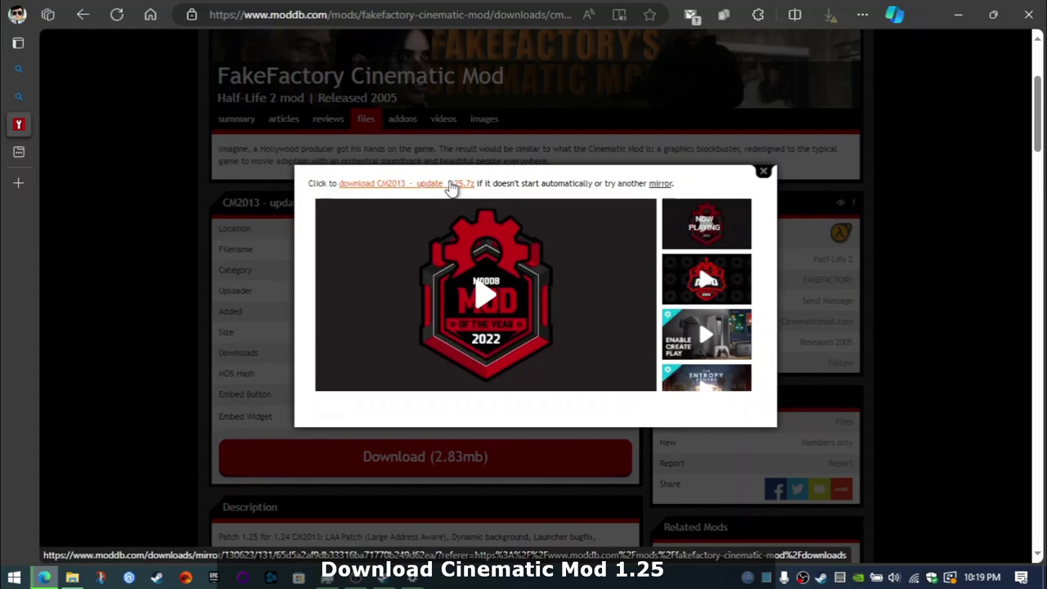
click(450, 185)
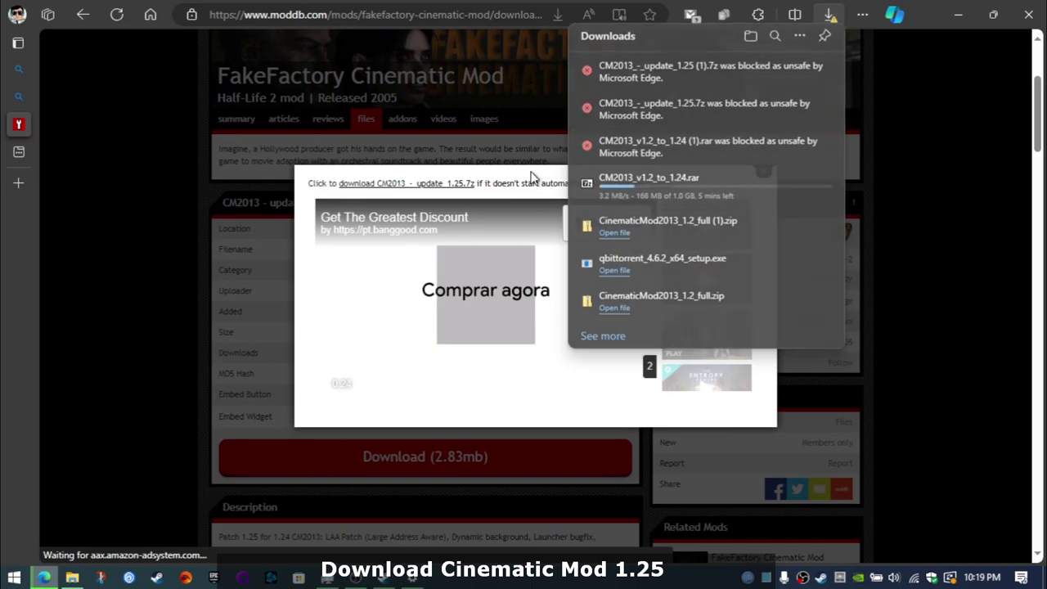
- Close the site's download window for update 1.25 and go to the Google home page
click(763, 172)
scroll(553, 191, up, 3)
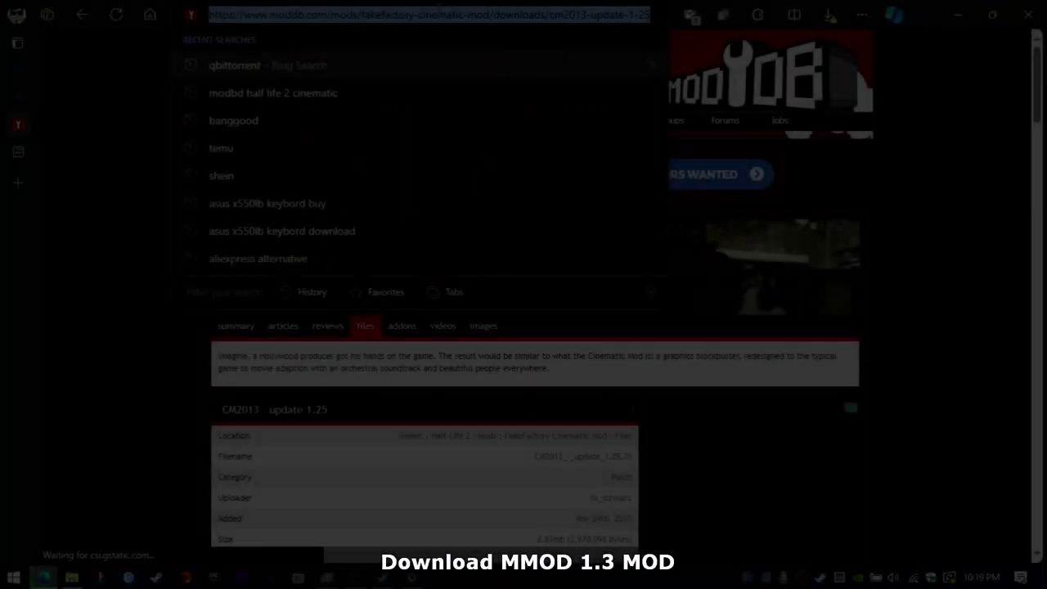
text(www.go)
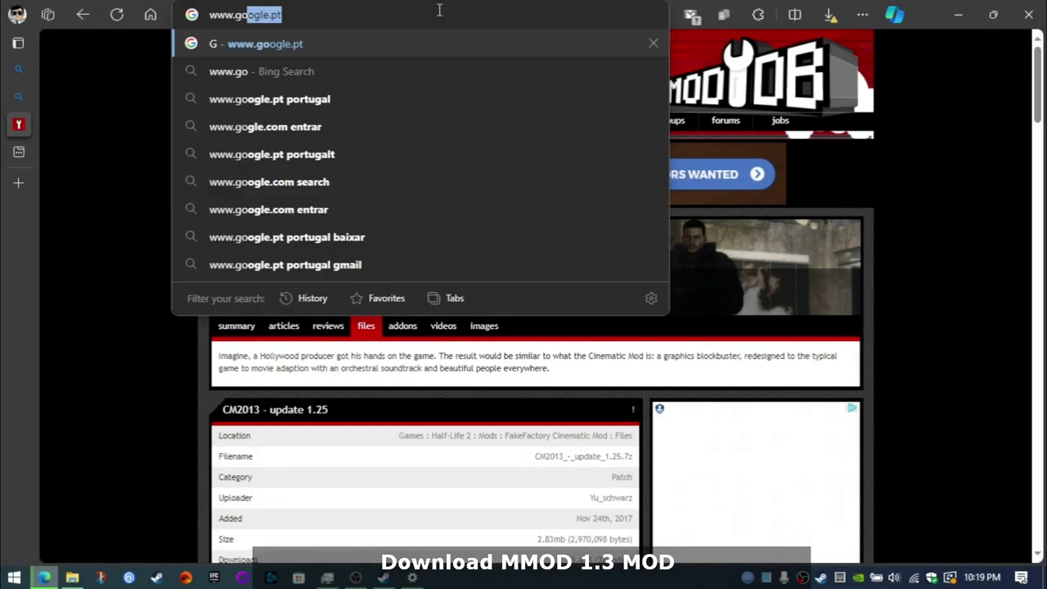
key(Return)
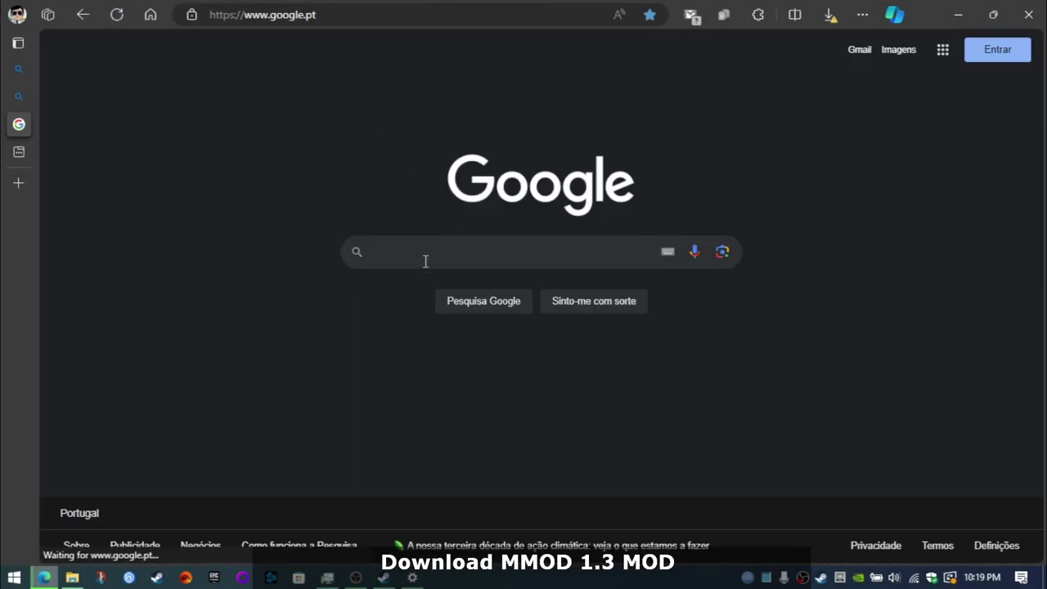
- Search Google for "half life 2 mmod" and open the mod's Mod DB page
click(425, 251)
text(half life 2 mmod)
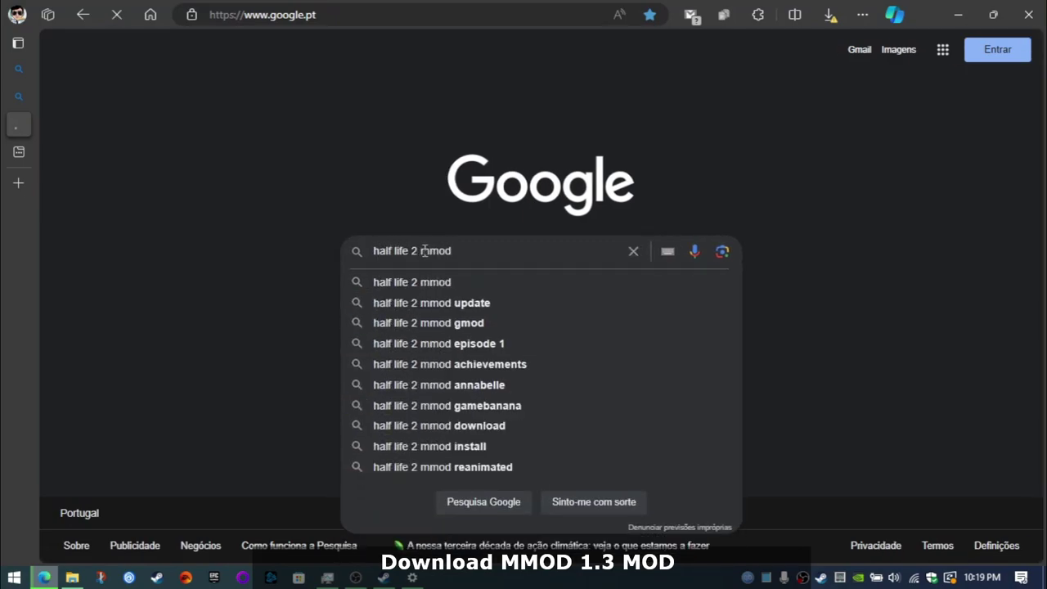
key(Return)
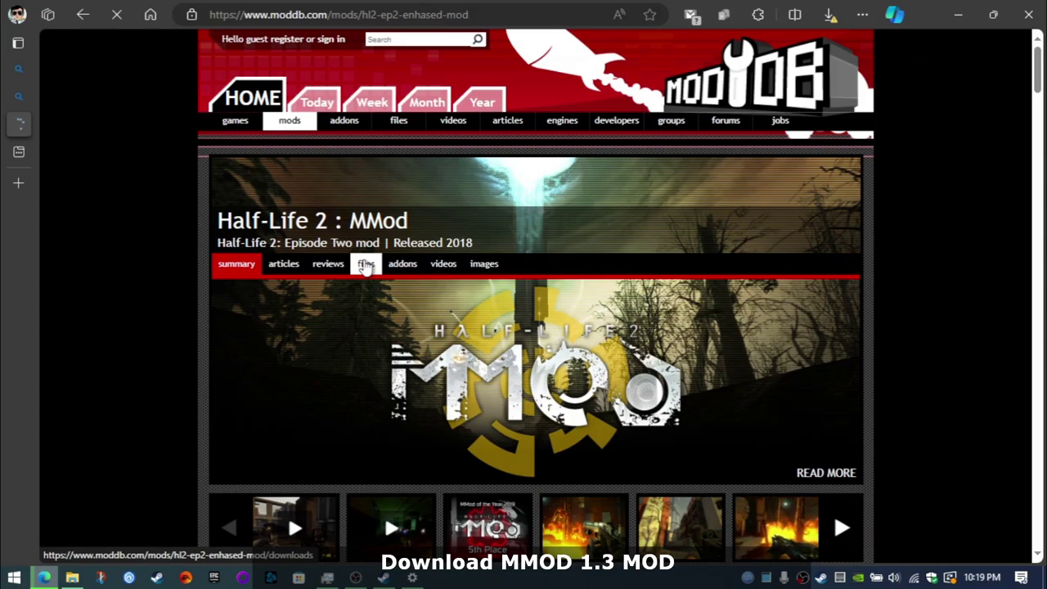
- Go to the Half-Life 2 : MMod file list and open the [ Half-Life 2 : MMod ] Version 1.3 entry
scroll(363, 293, down, 4)
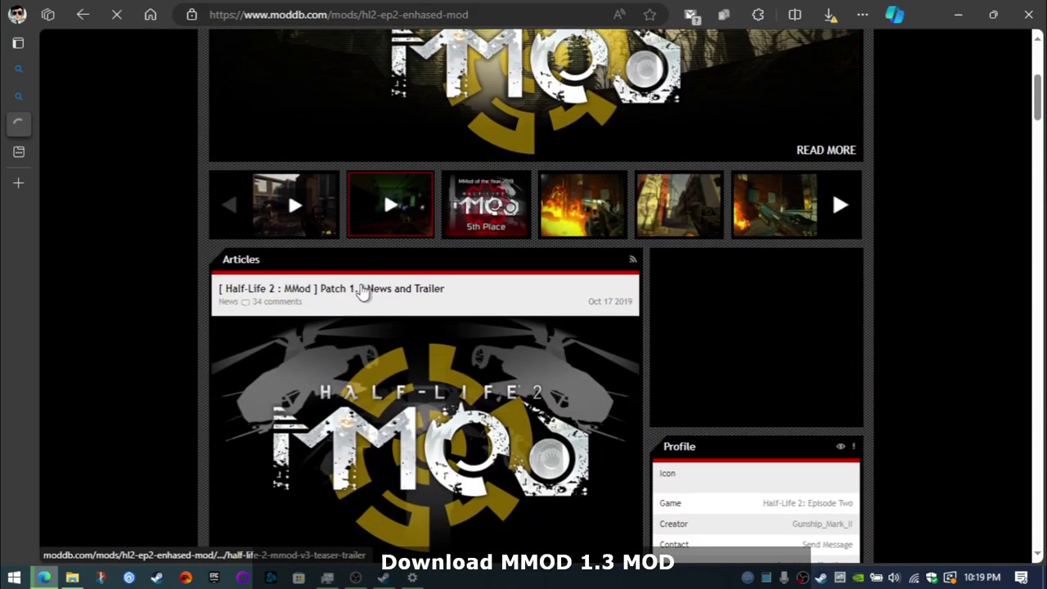
scroll(414, 301, up, 4)
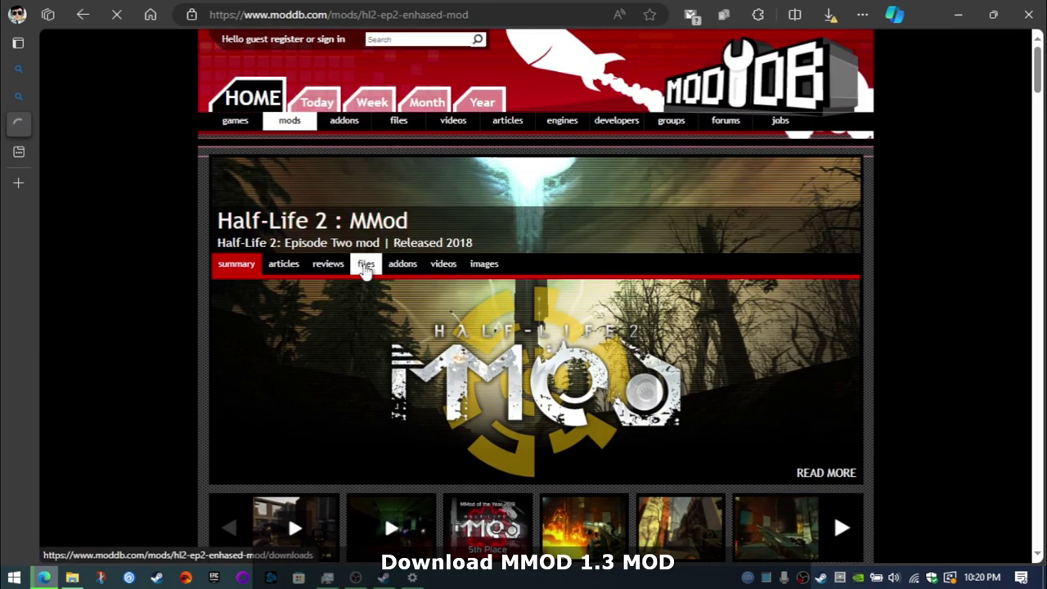
scroll(409, 310, down, 5)
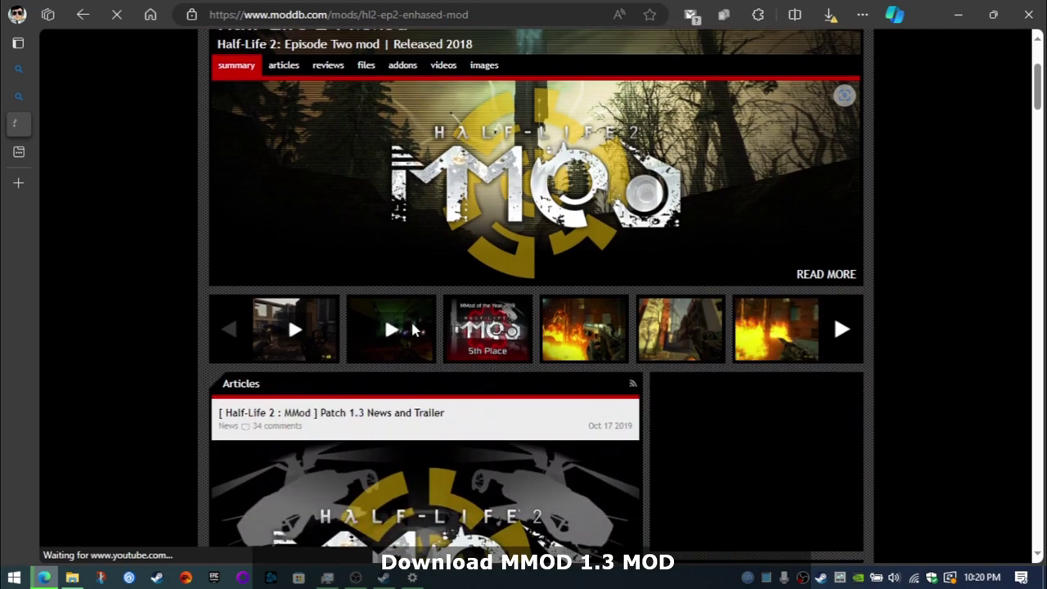
scroll(456, 372, down, 3)
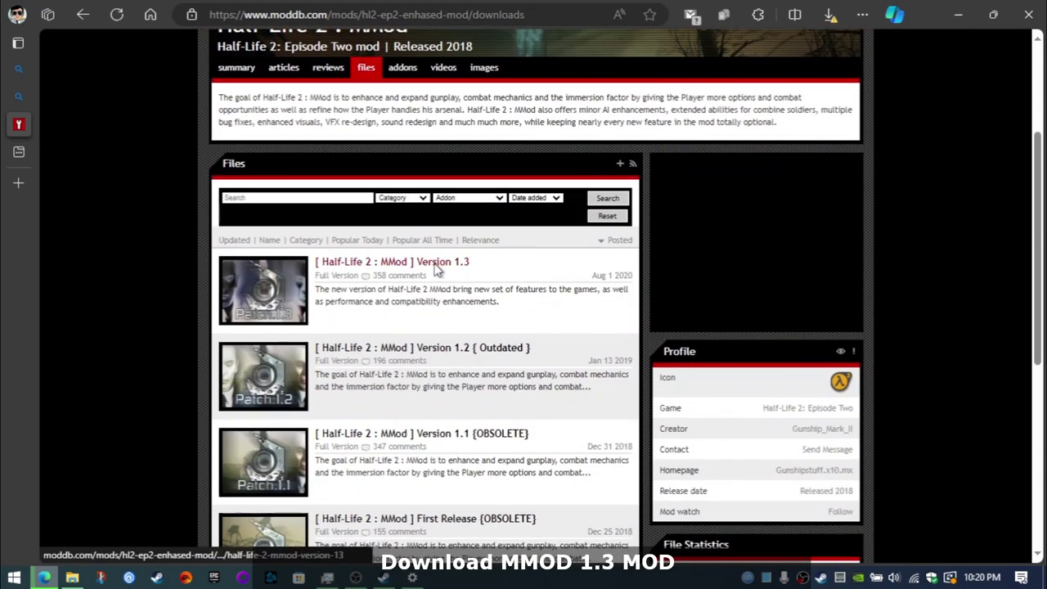
scroll(438, 272, up, 1)
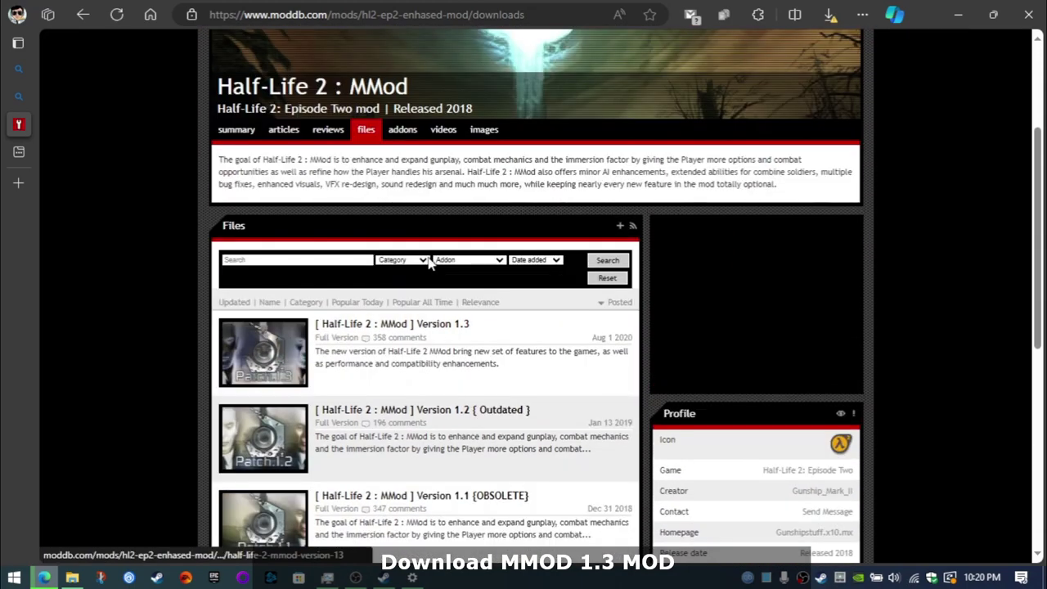
click(434, 325)
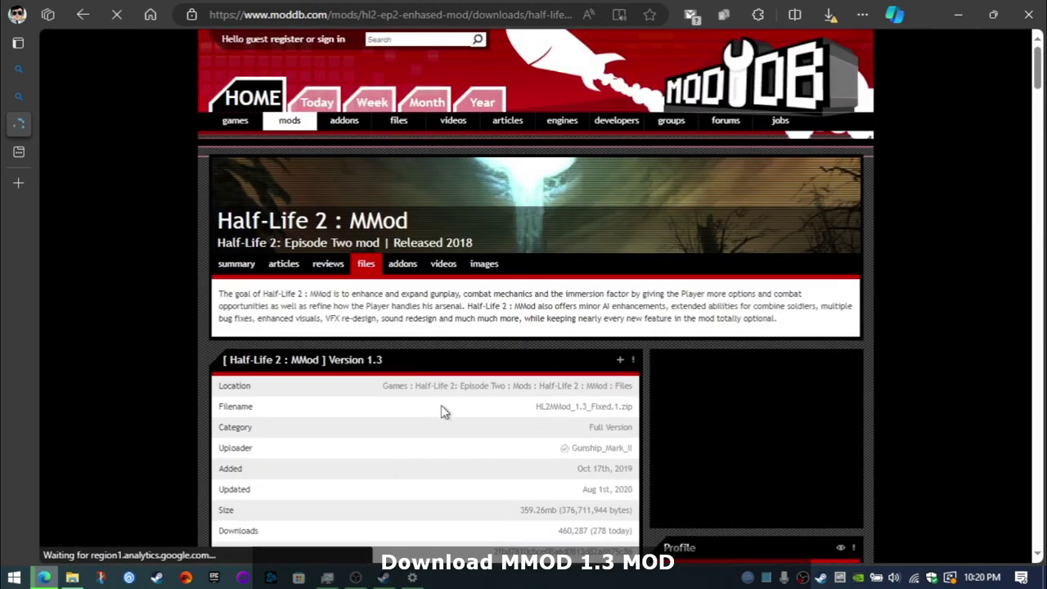
- Download HL2MMod_1.3_Fixed.1.zip from the Version 1.3 page and check the browser's download list
scroll(441, 407, down, 1)
scroll(440, 405, down, 4)
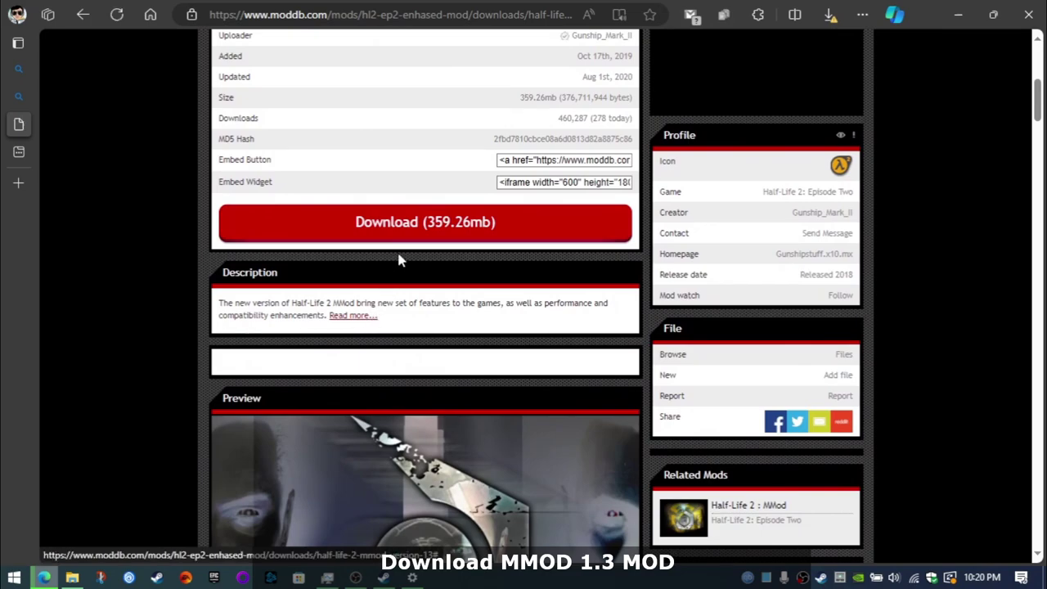
click(417, 233)
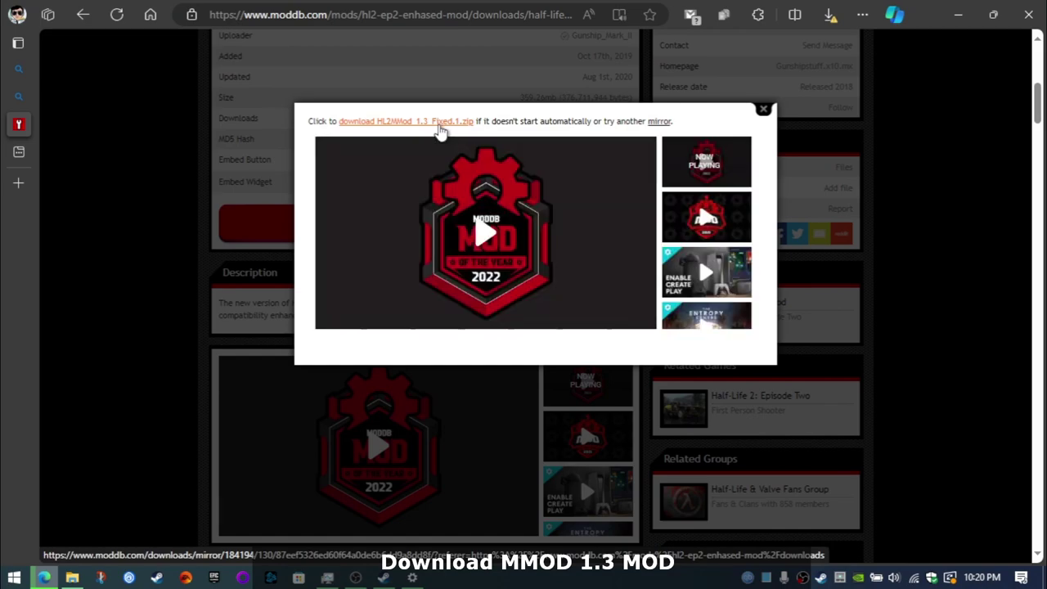
click(439, 126)
click(830, 16)
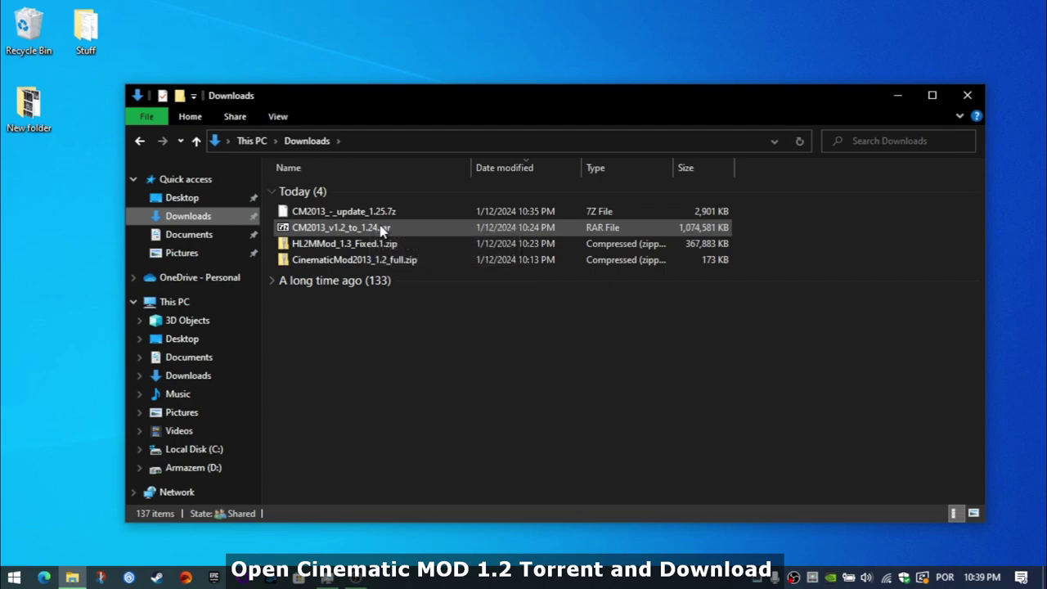
- Open CinematicMod2013_1.2_full.zip in the Downloads folder and load its CinematicMod2013_1.2_full.torrent in qBittorrent
click(357, 264)
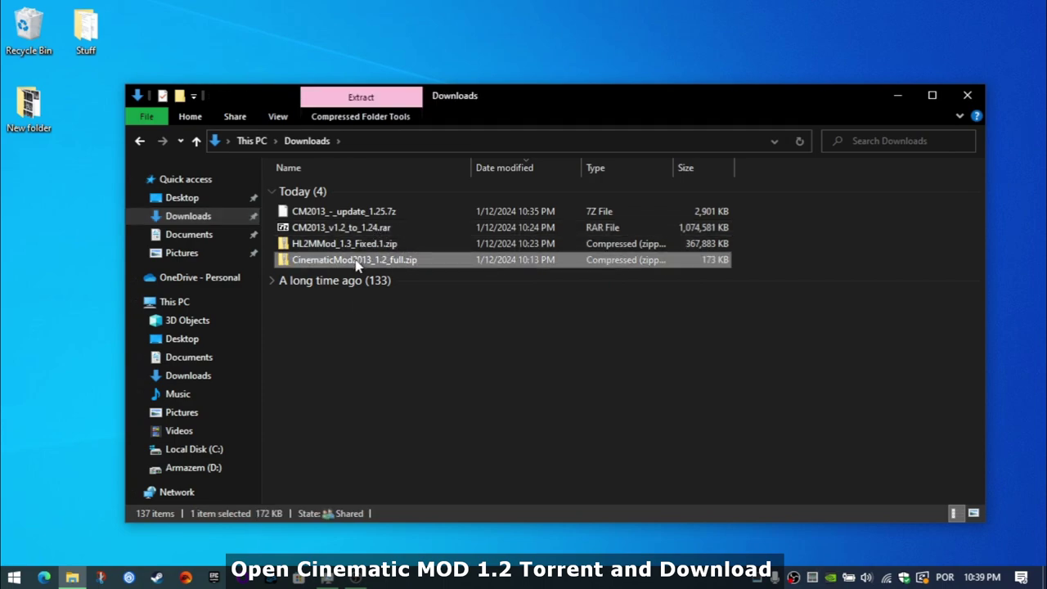
right_click(357, 264)
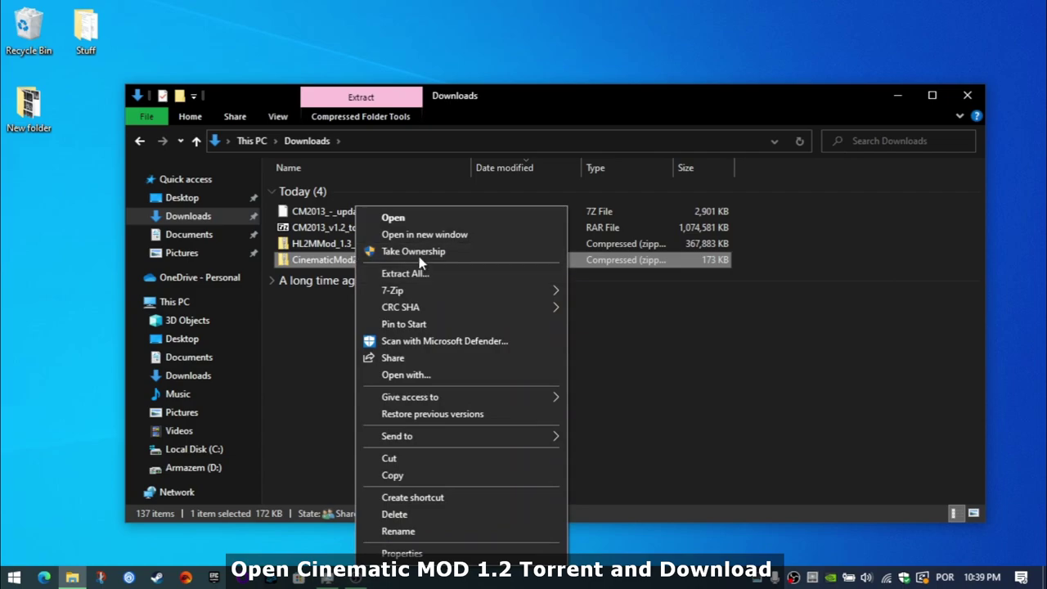
click(413, 221)
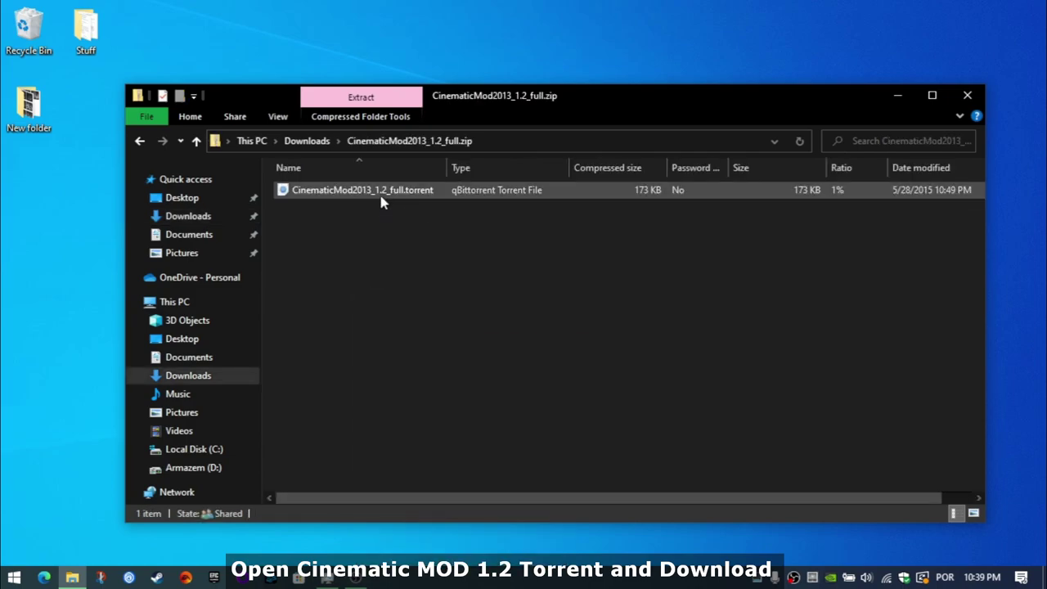
click(379, 197)
double_click(379, 197)
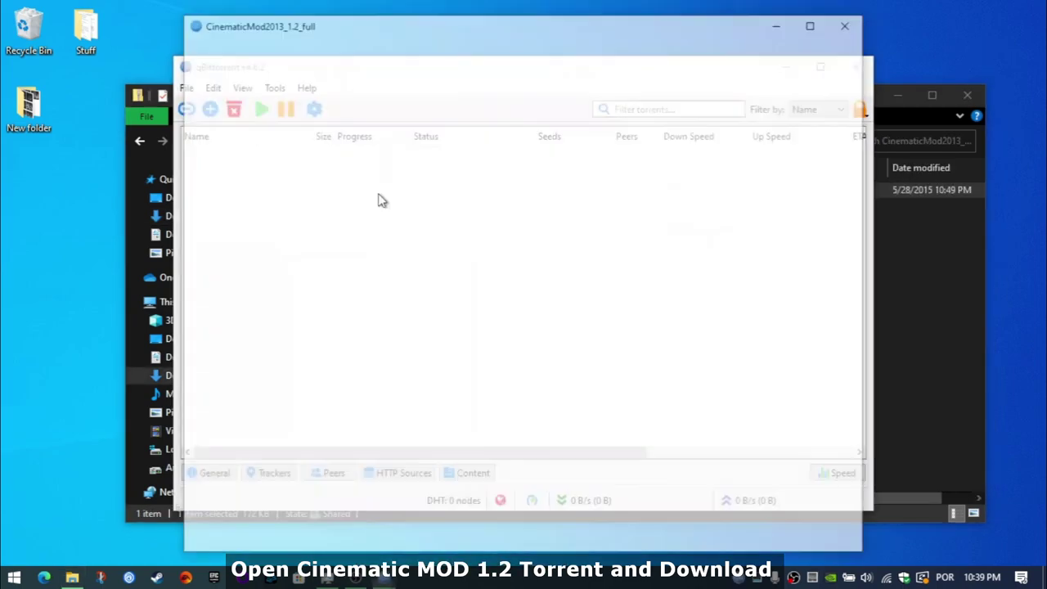
- Set the torrent's save path to the D:\ drive, start the download and select it in the transfer list
click(489, 94)
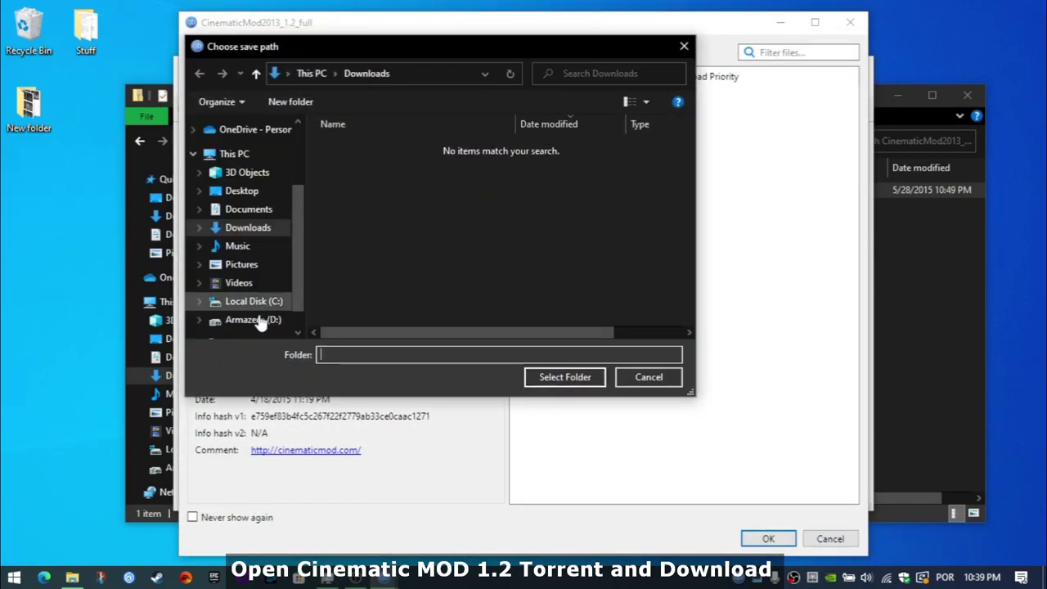
click(258, 320)
click(564, 383)
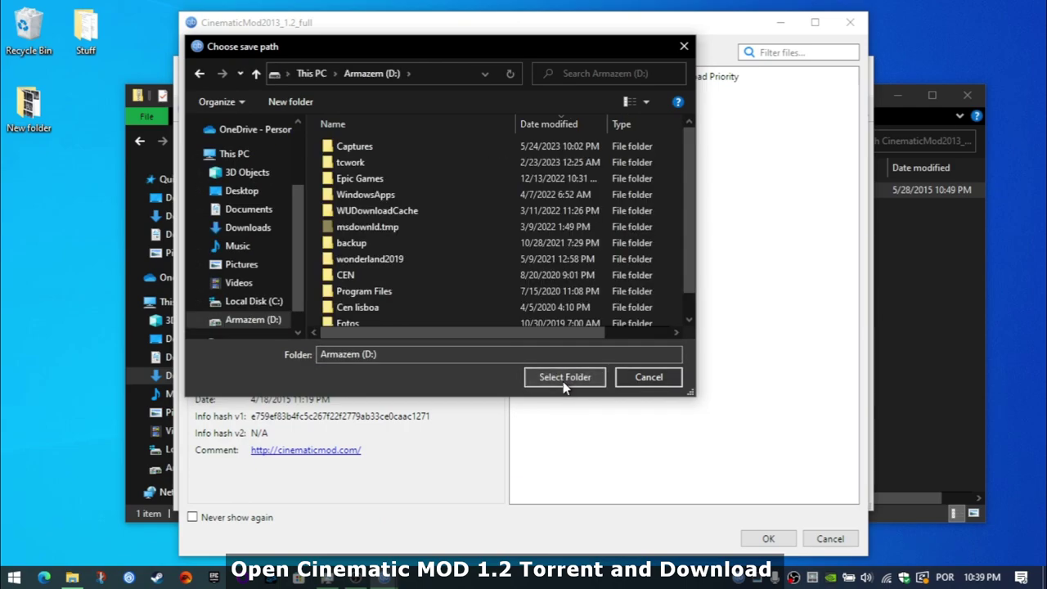
click(560, 382)
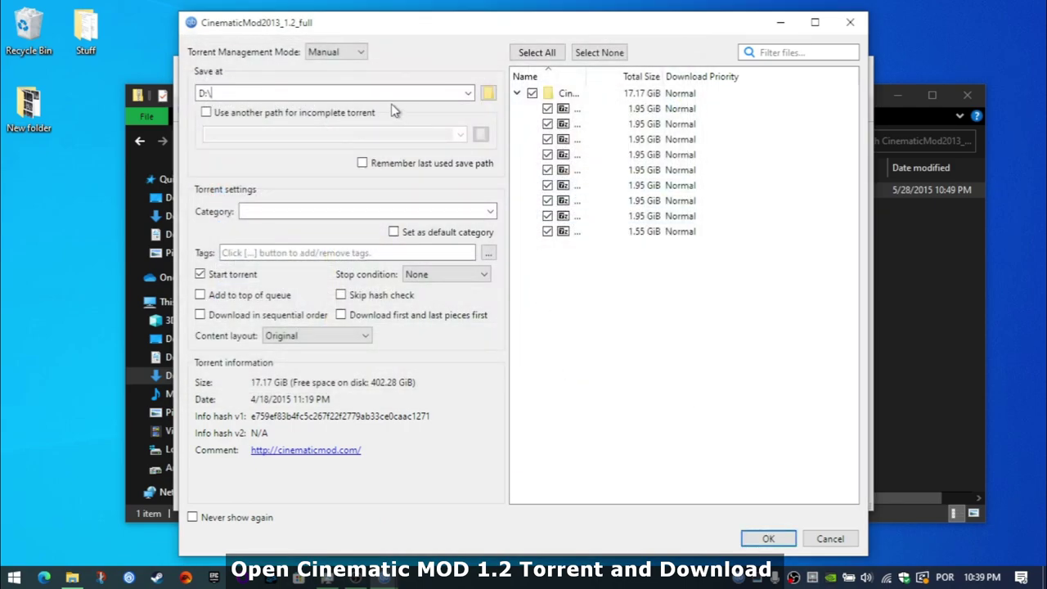
click(769, 538)
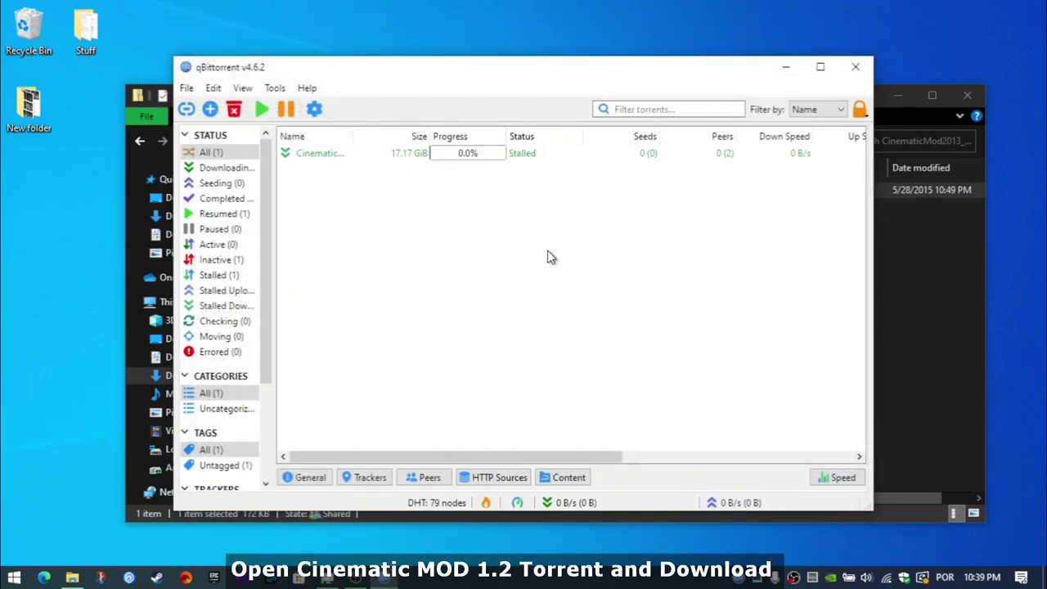
click(482, 154)
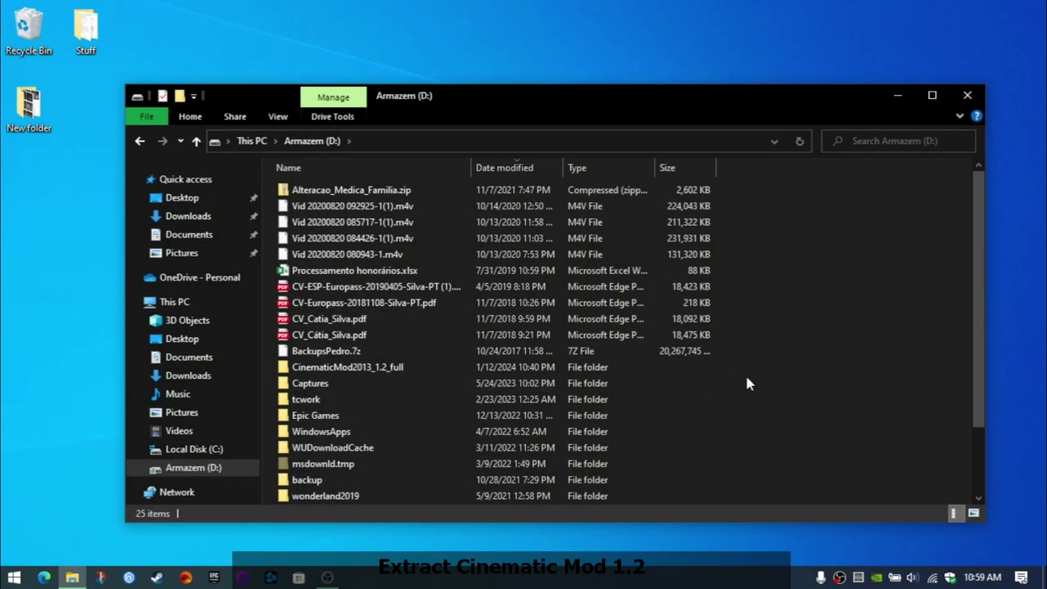
- Open the CinematicMod2013_1.2_full folder on drive D and extract CM2013_v1.2_Full.part01.rar into that same folder
double_click(402, 368)
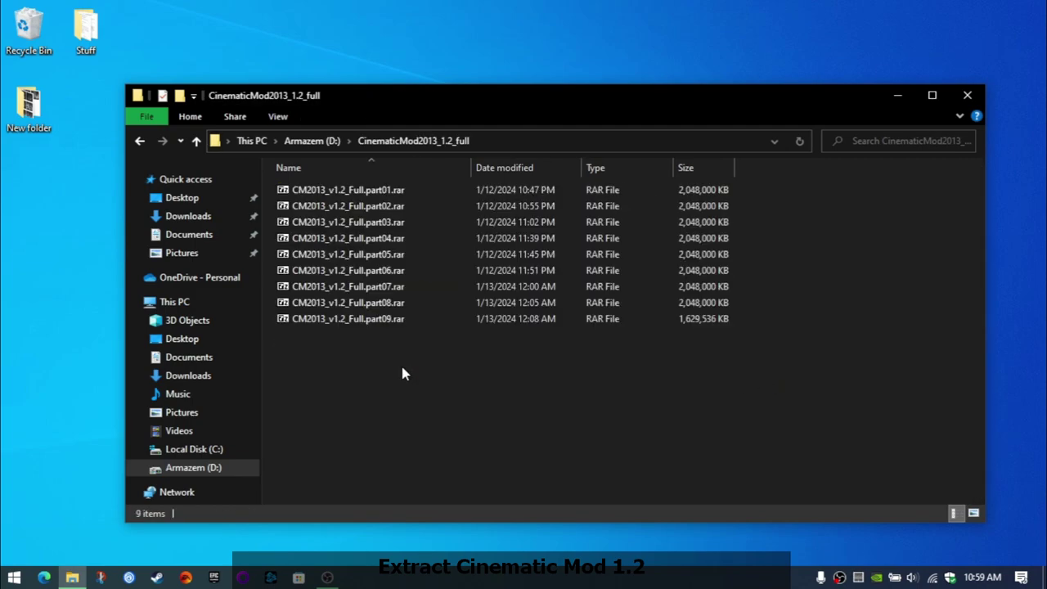
click(367, 194)
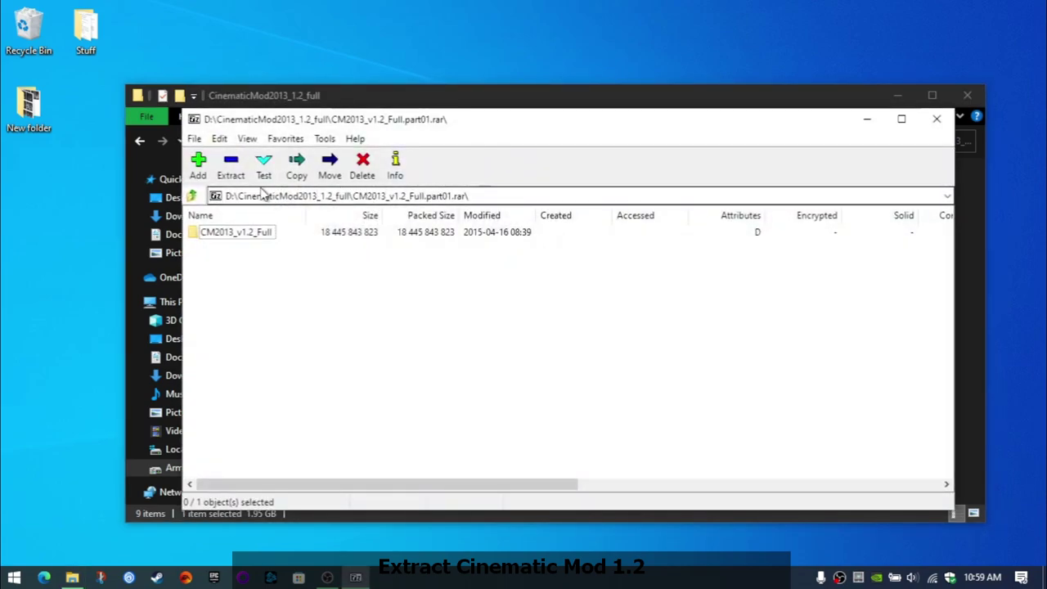
click(232, 167)
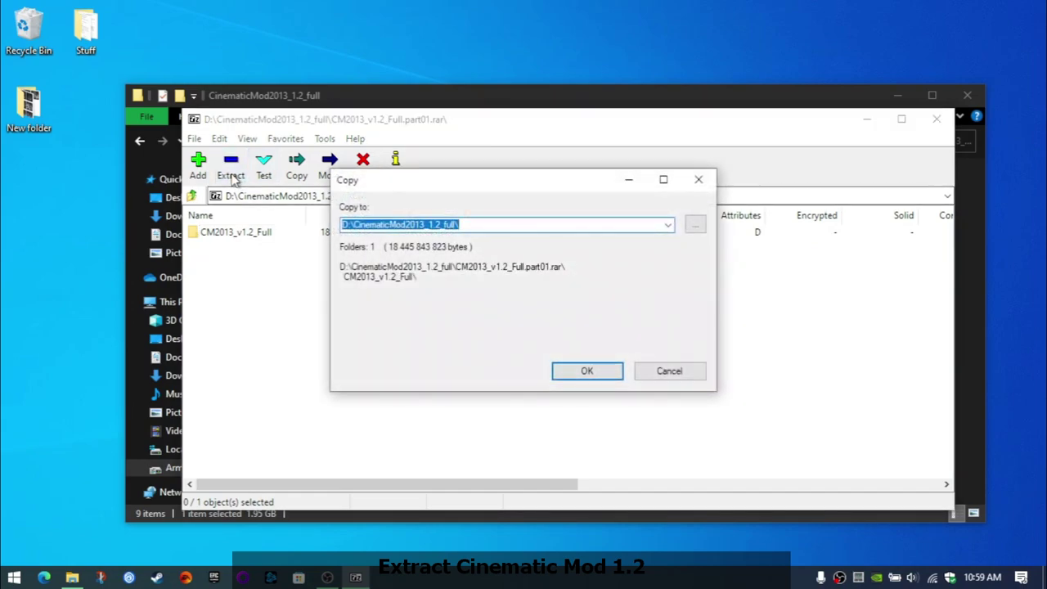
key(End)
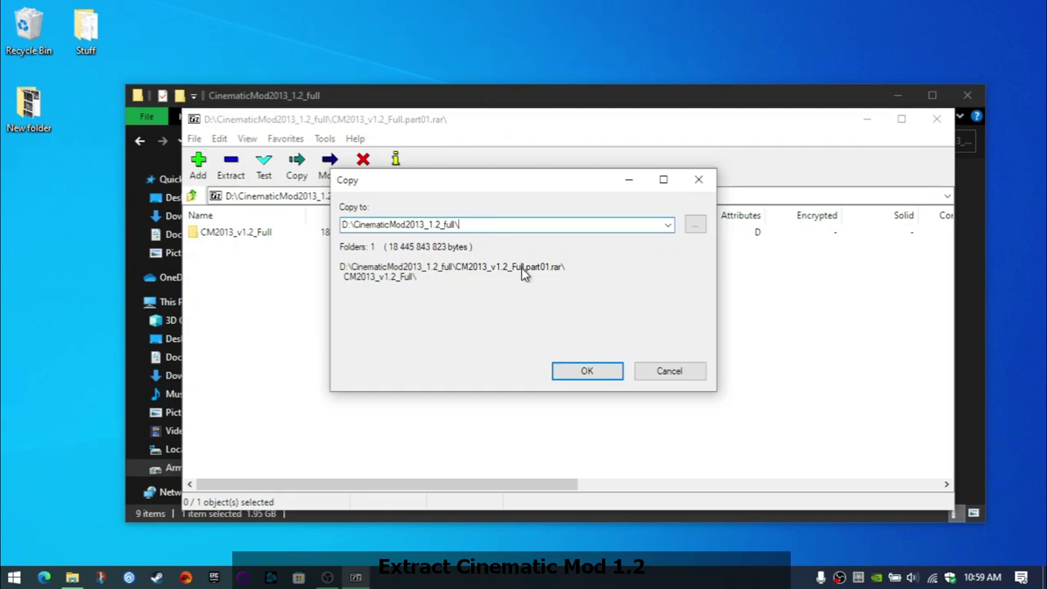
click(571, 368)
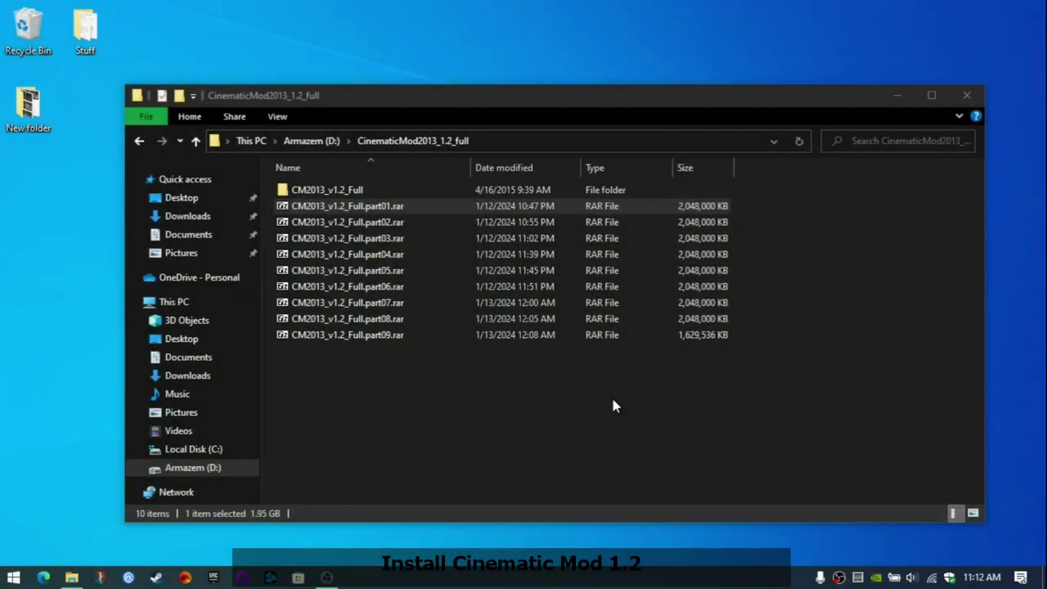
- Run CM_installer.exe from the extracted CM2013_v1.2_Full folder, accepting the licence and the proposed Steam common folder, to install the mod
double_click(328, 191)
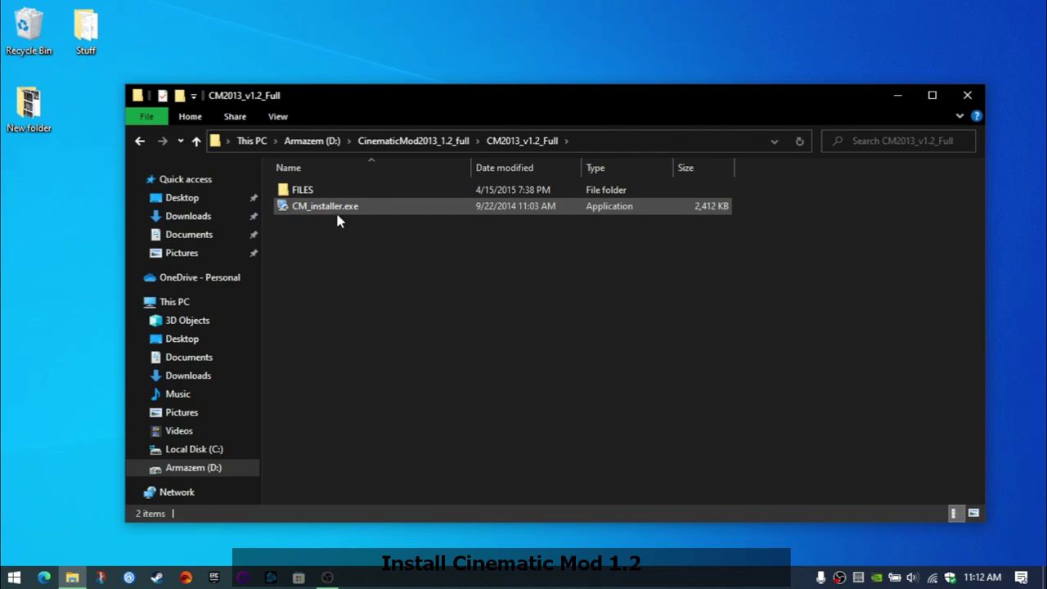
double_click(336, 210)
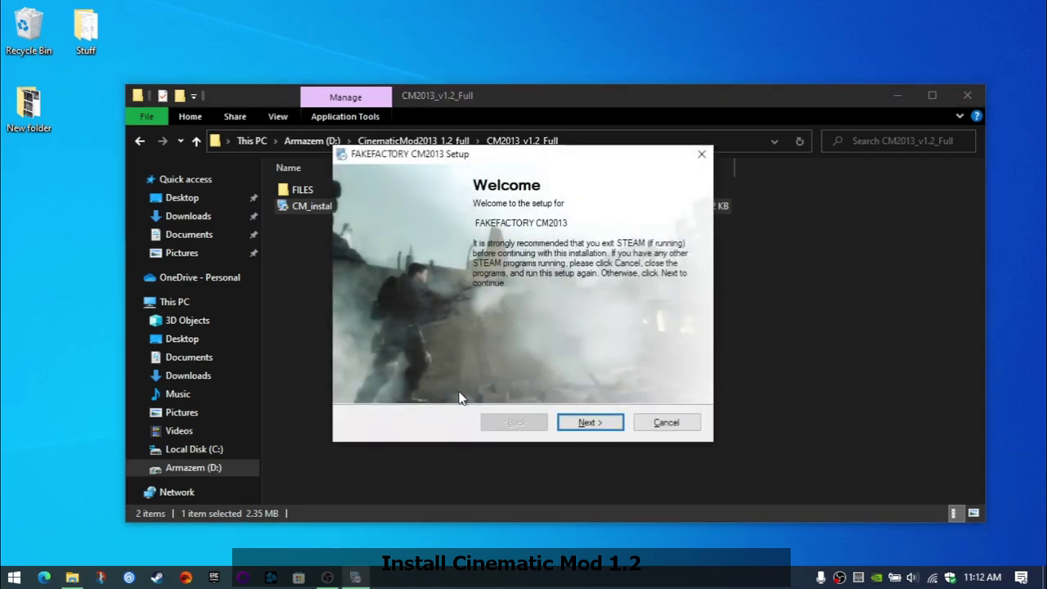
click(586, 422)
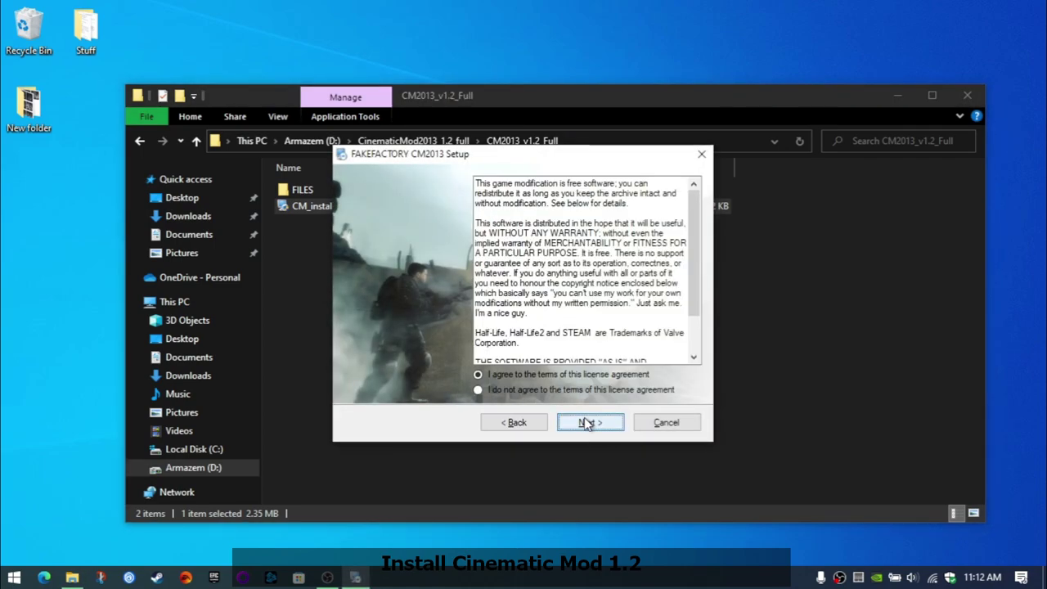
click(586, 423)
click(586, 422)
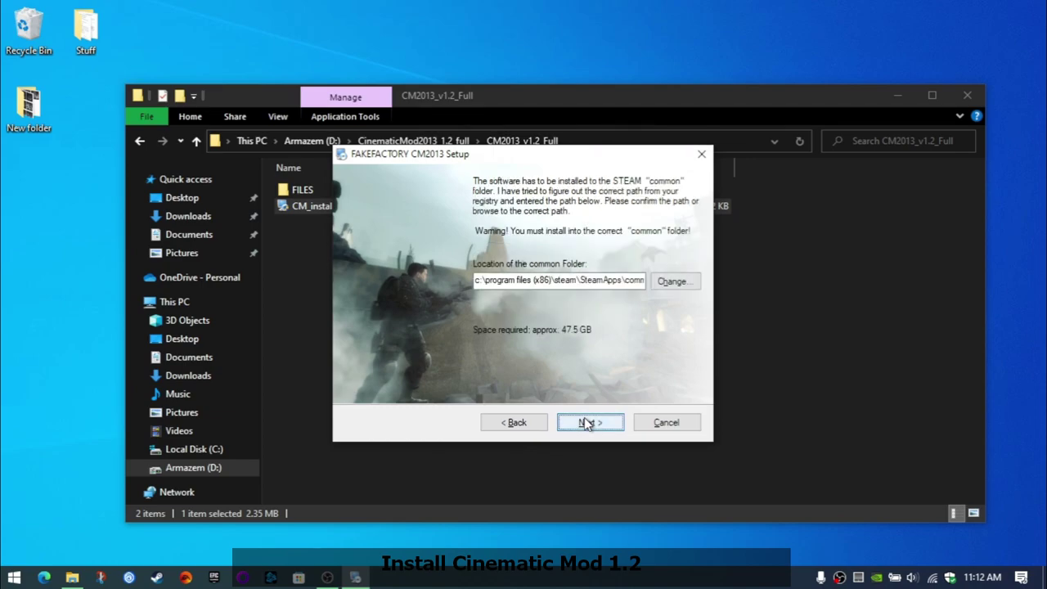
click(585, 422)
click(586, 422)
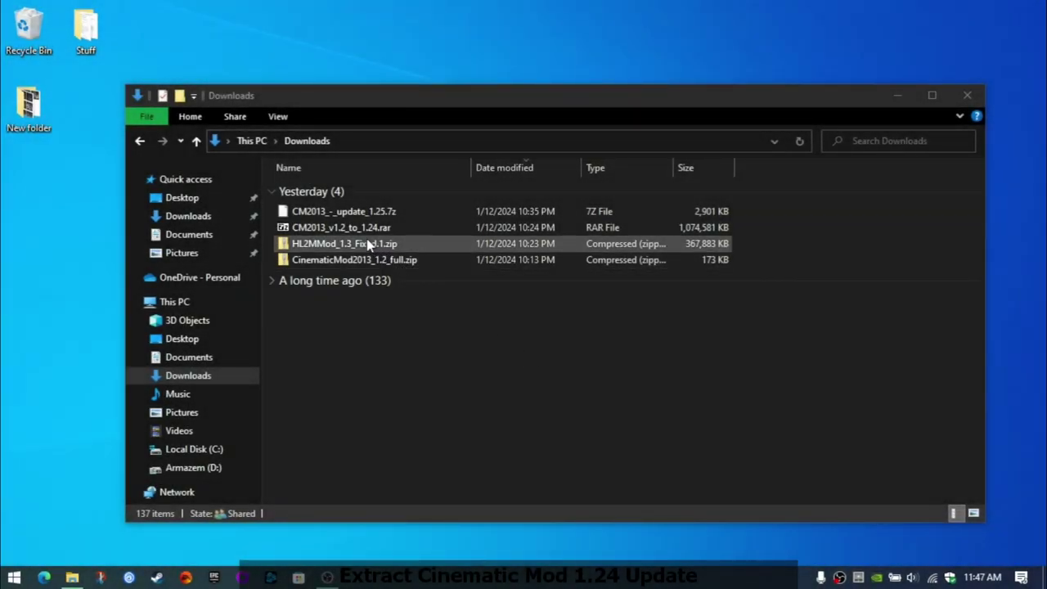
- Extract the CM2013_v1.2_to_1.24.rar archive into the Downloads folder
double_click(360, 233)
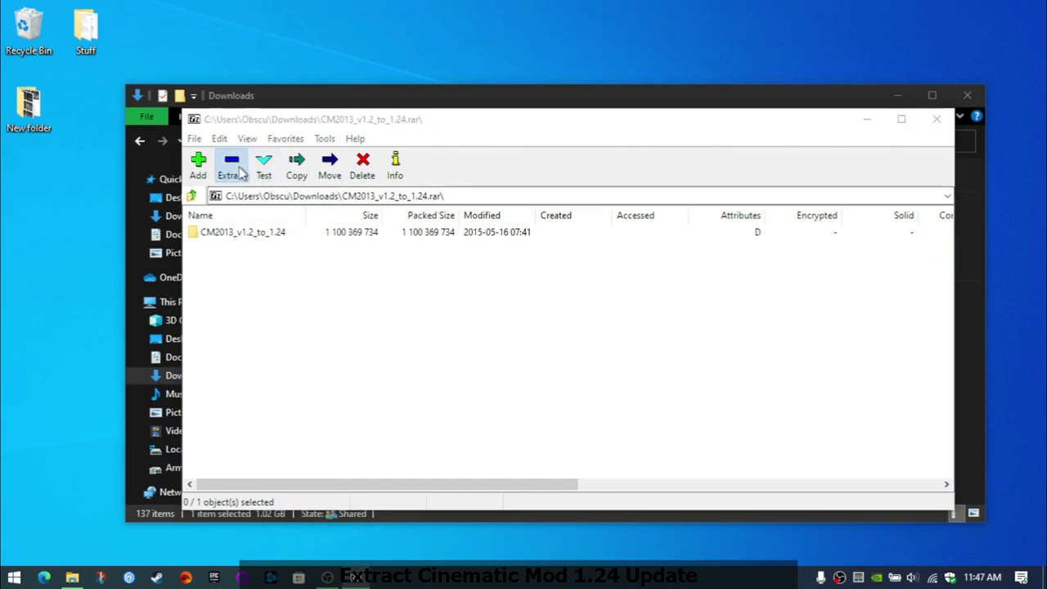
click(231, 166)
key(End)
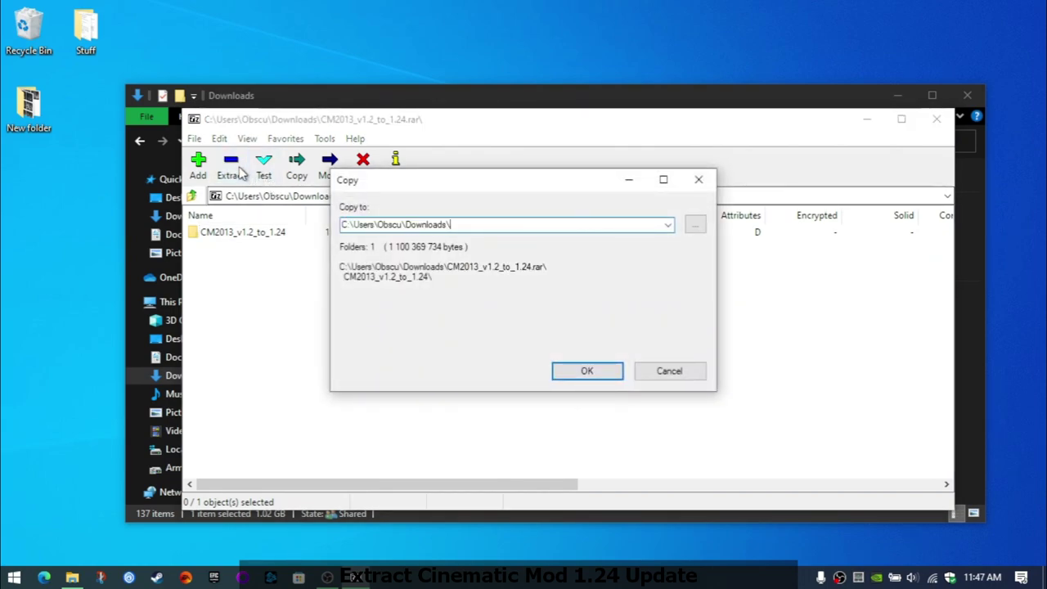
click(569, 373)
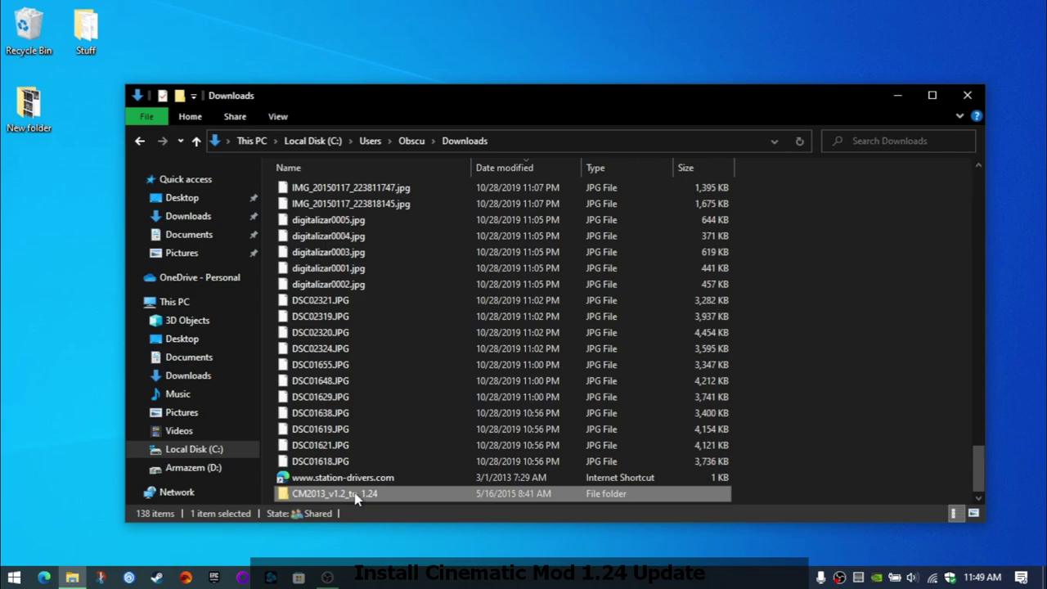
- Run CM_updater_1.2_to_1.24.exe from the extracted CM2013_v1.2_to_1.24 folder, accepting the proposed Steam common folder, to install the update
double_click(357, 495)
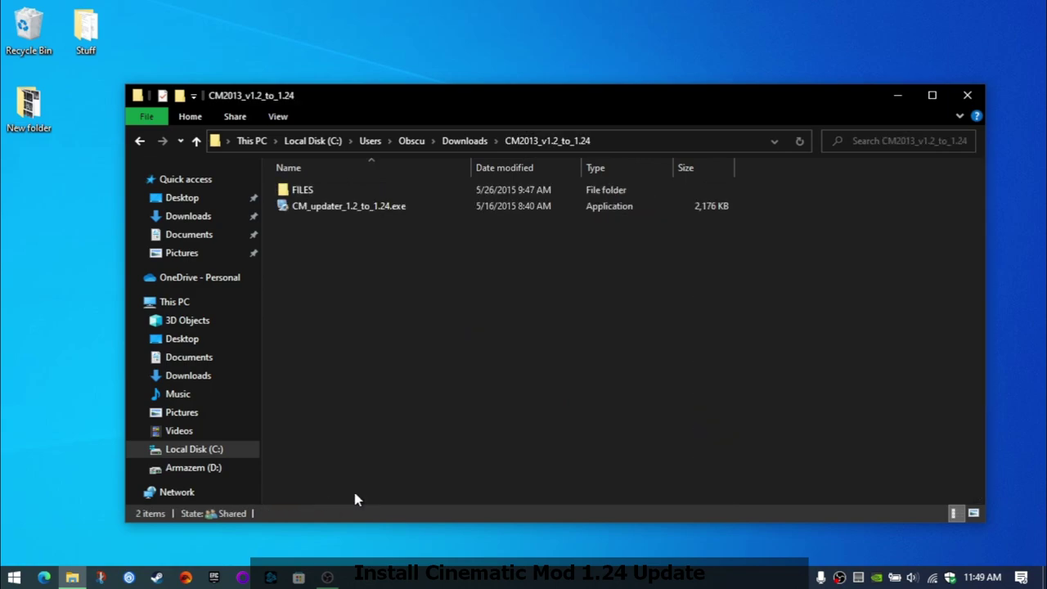
double_click(326, 209)
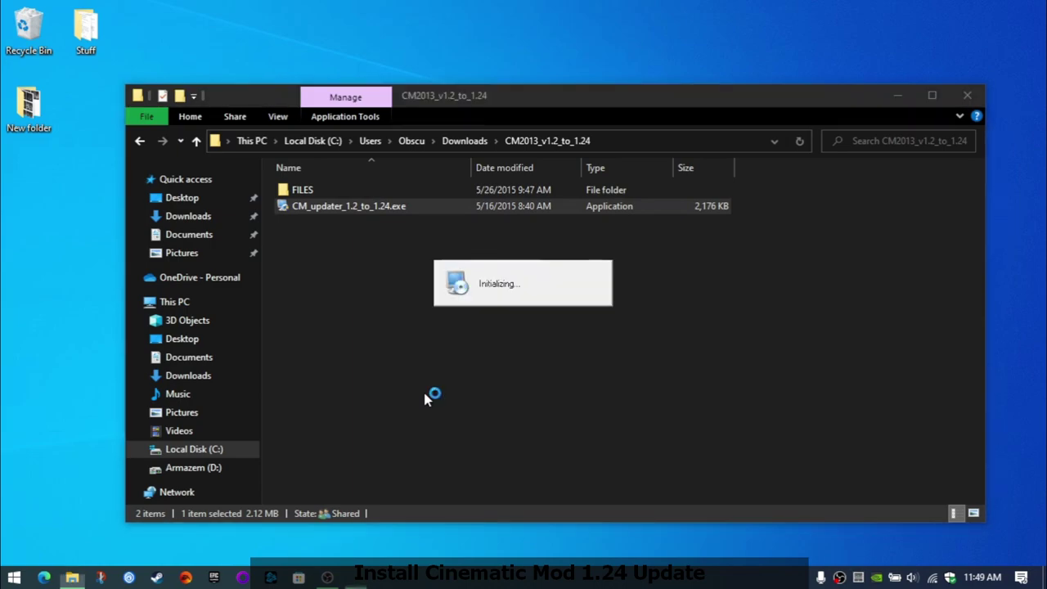
click(587, 422)
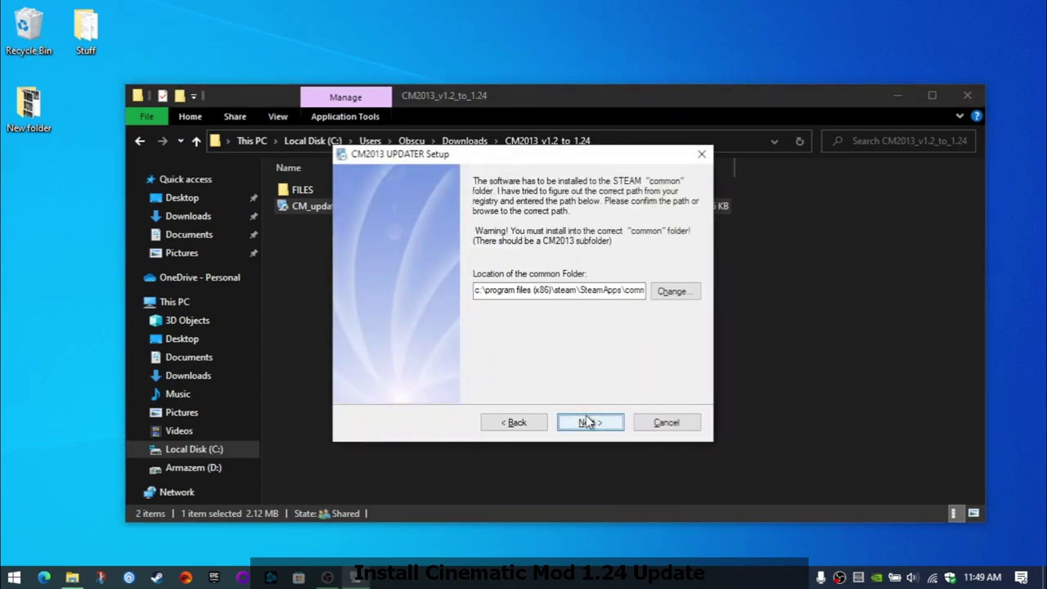
click(587, 422)
click(587, 422)
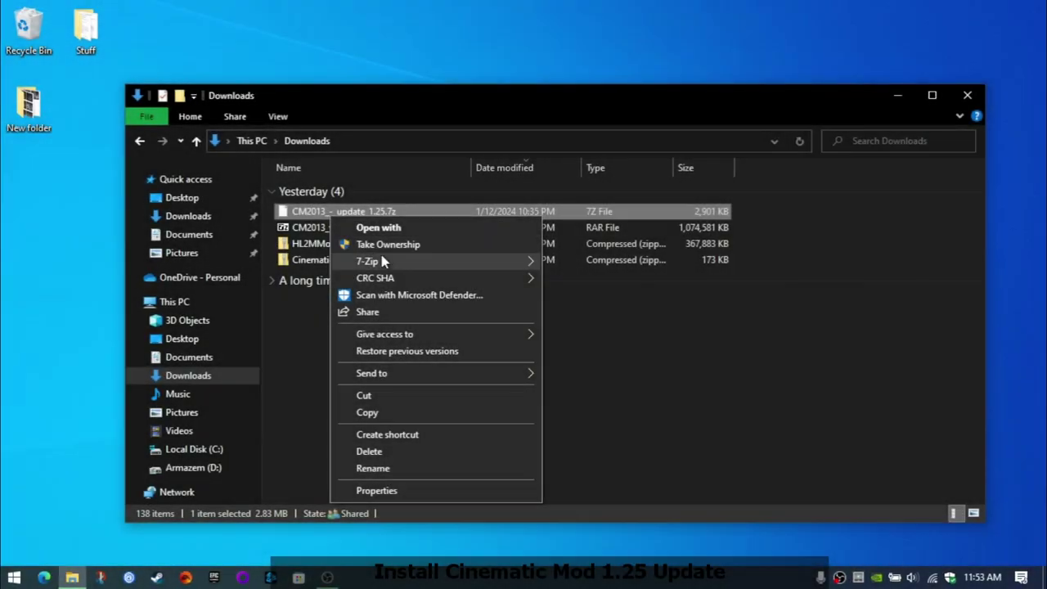
- Extract CM2013_-_update_1.25.7z into its own subfolder and open the CM2013 folder inside its CM2013 - update 1.25 folder
mouse_move(389, 262)
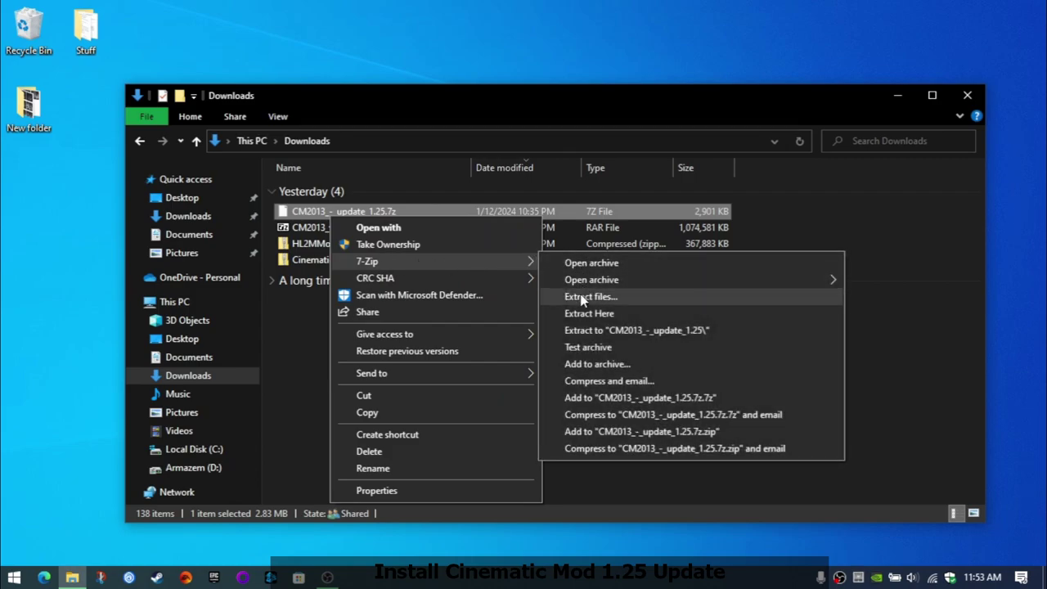
click(582, 330)
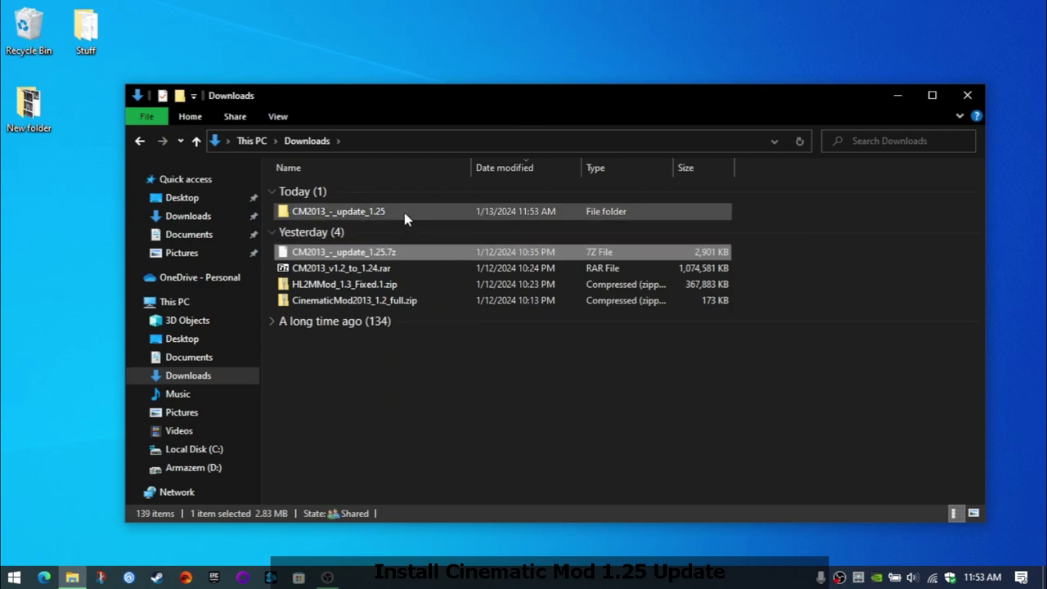
double_click(407, 212)
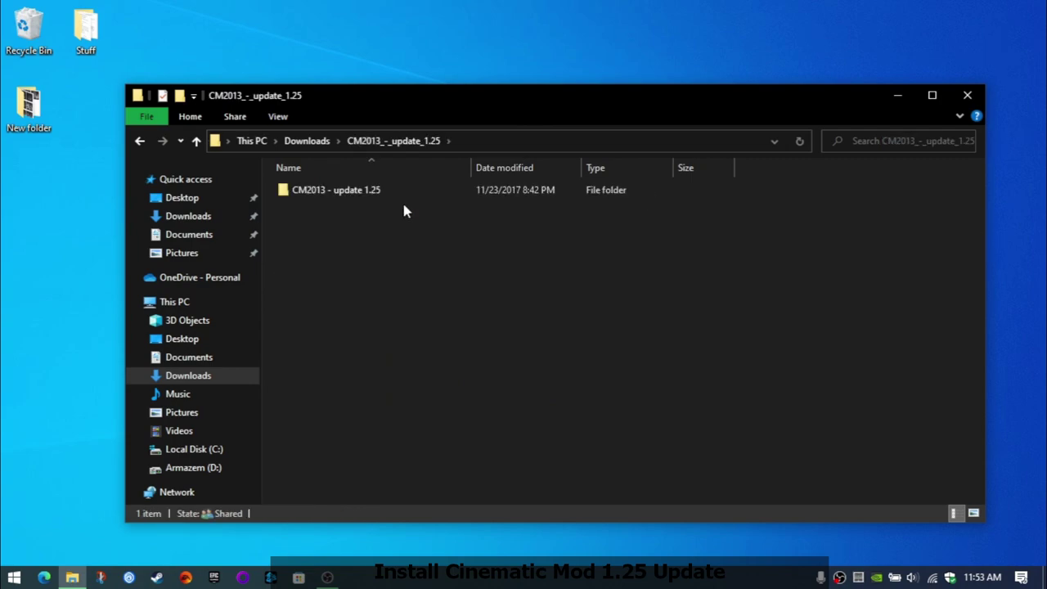
click(360, 190)
double_click(360, 189)
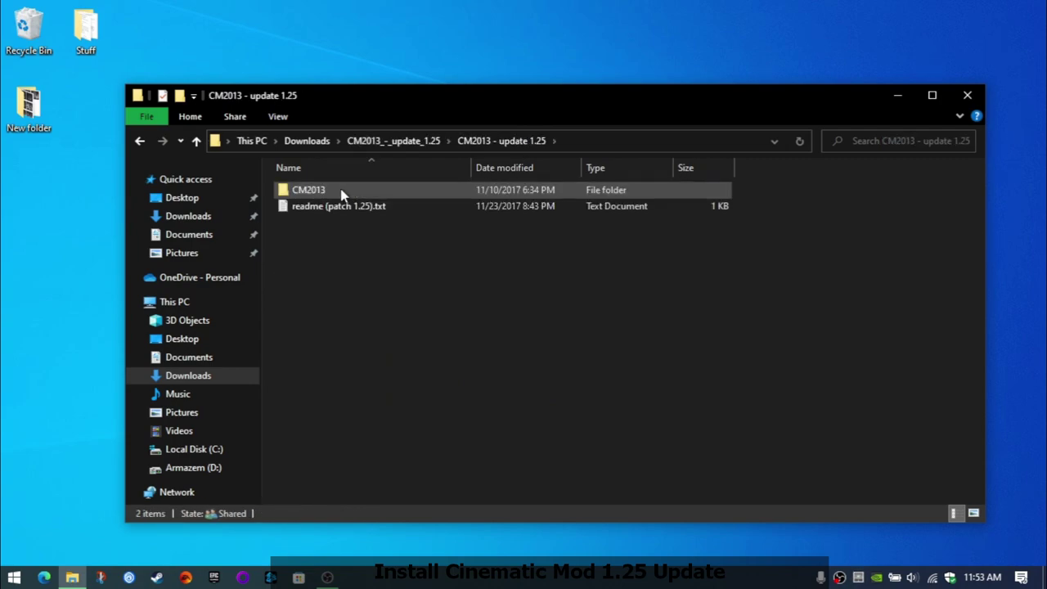
double_click(344, 193)
- Copy all the folders and files of the update's CM2013 folder, from CMep2 to settings.sav
drag(316, 450, 325, 190)
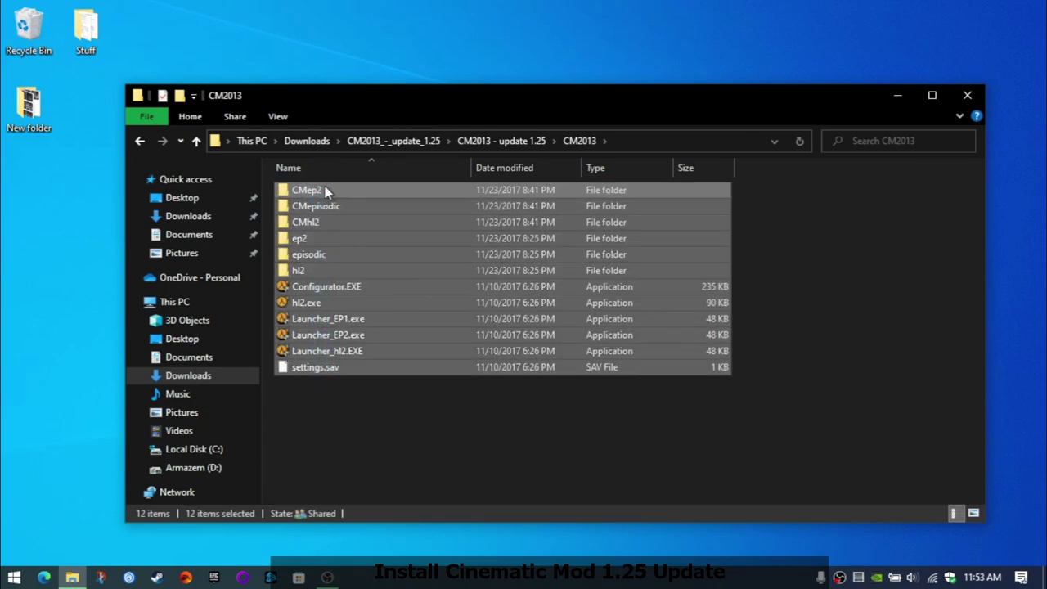
click(335, 286)
right_click(336, 286)
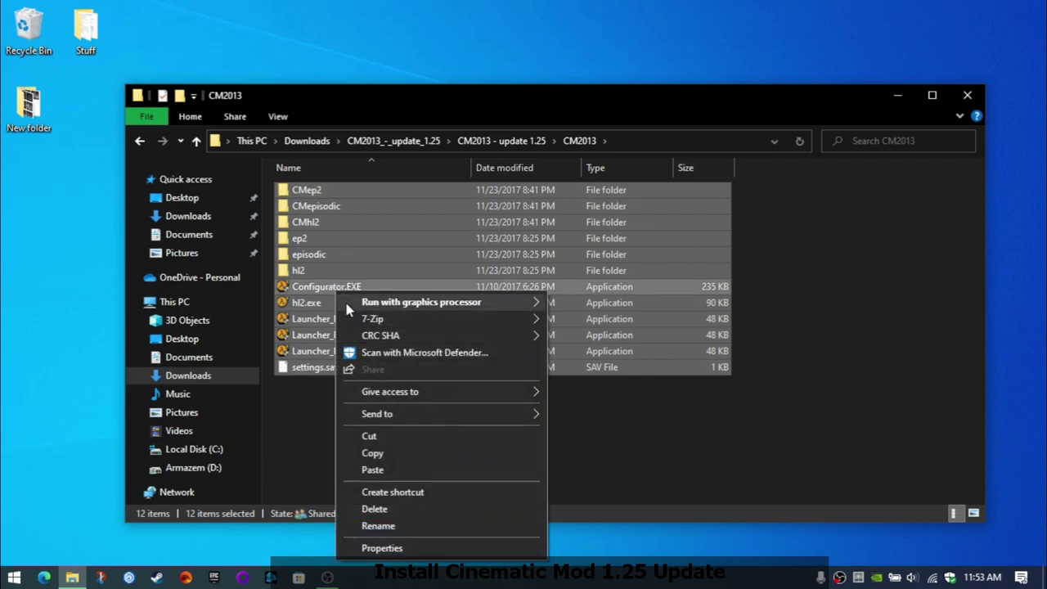
click(388, 451)
- Paste the copied update files into C:\Program Files (x86)\Steam\steamapps\common\CM2013, replacing the files with the same names
click(193, 449)
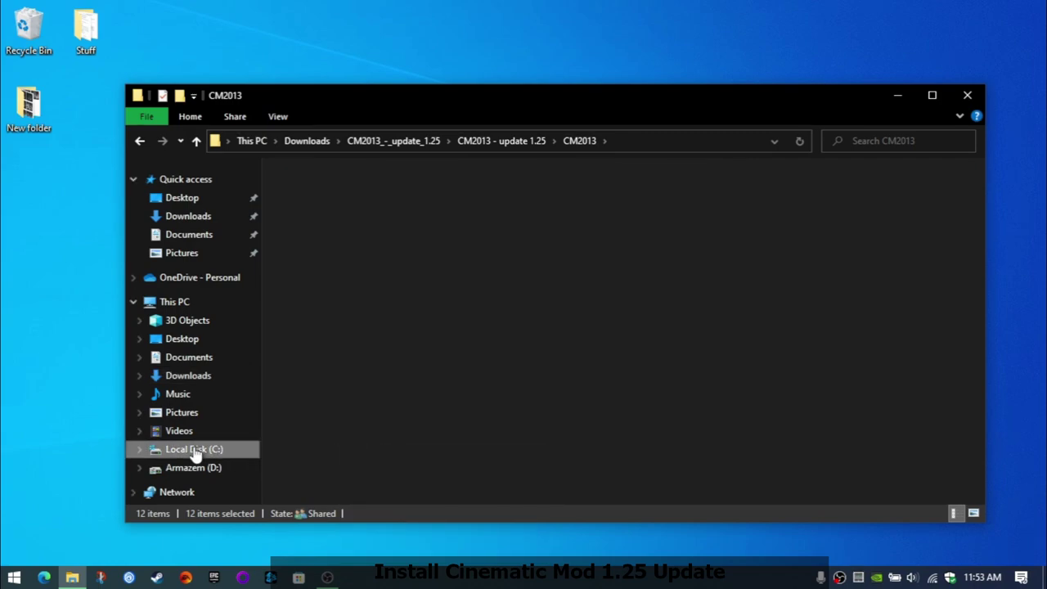
double_click(316, 320)
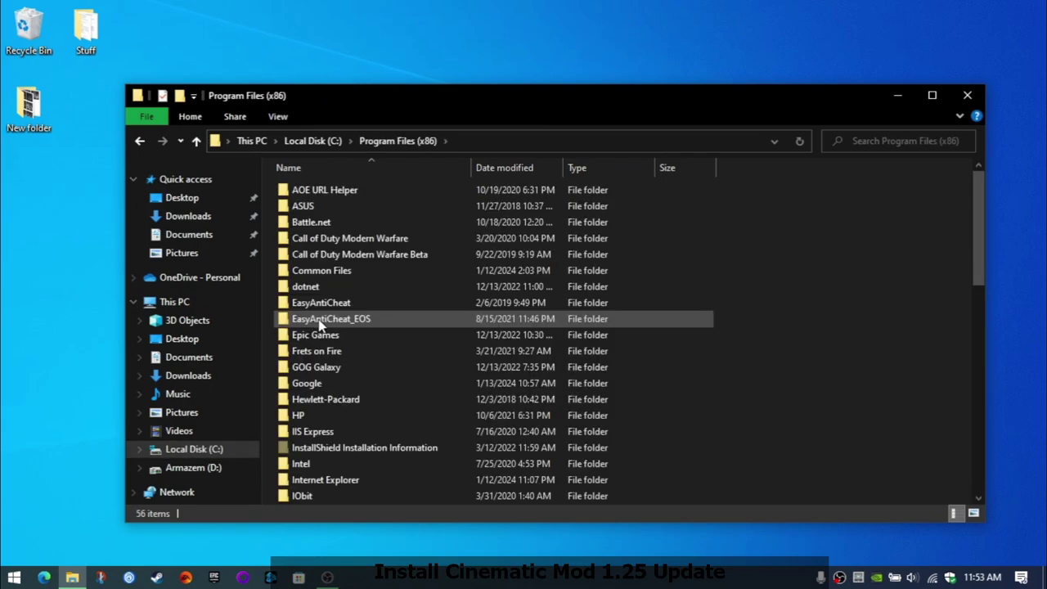
key(s)
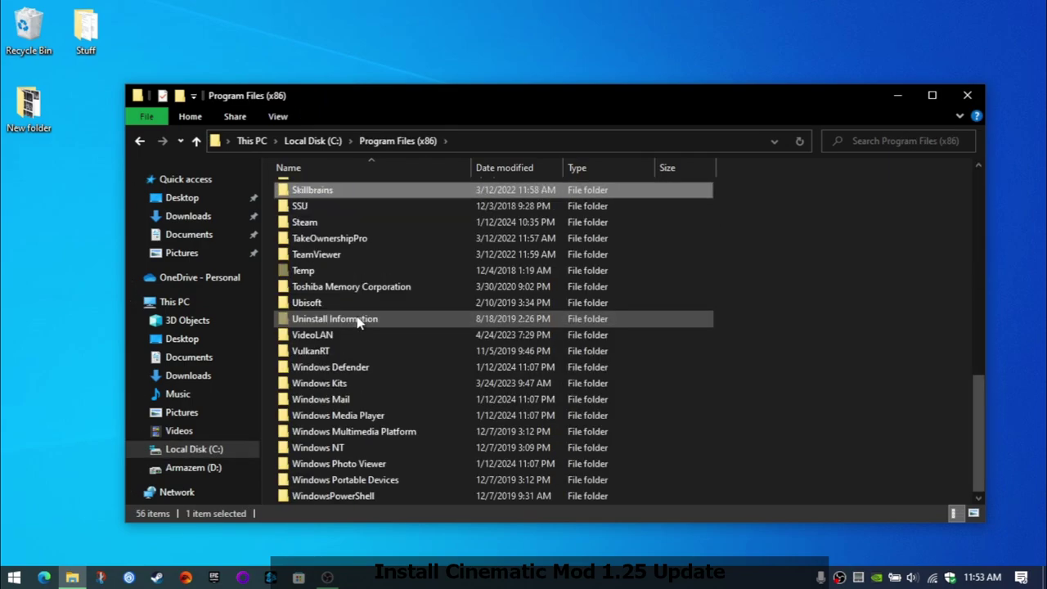
key(s)
key(s)
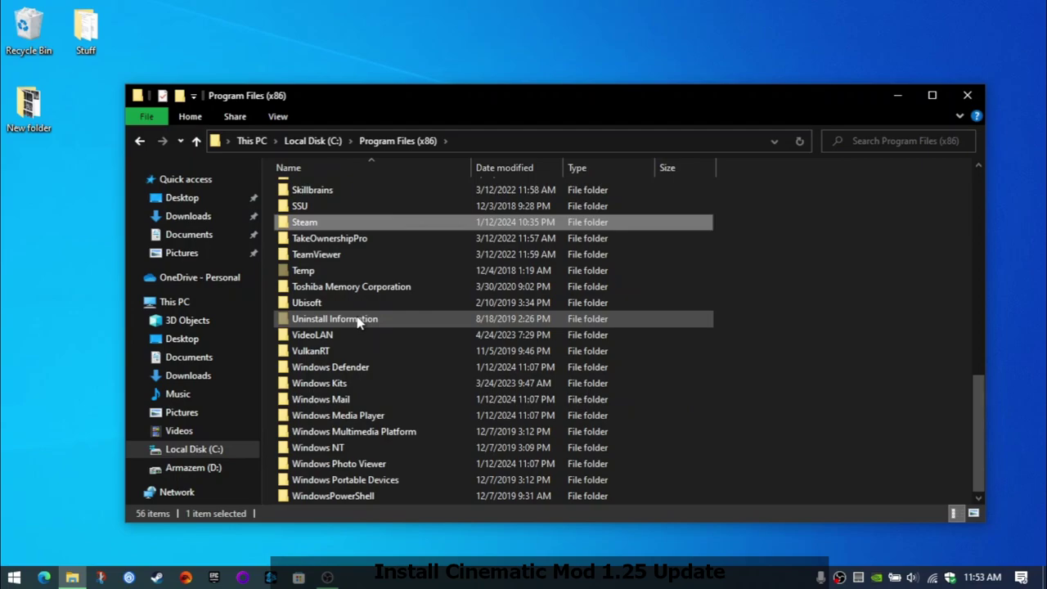
double_click(350, 226)
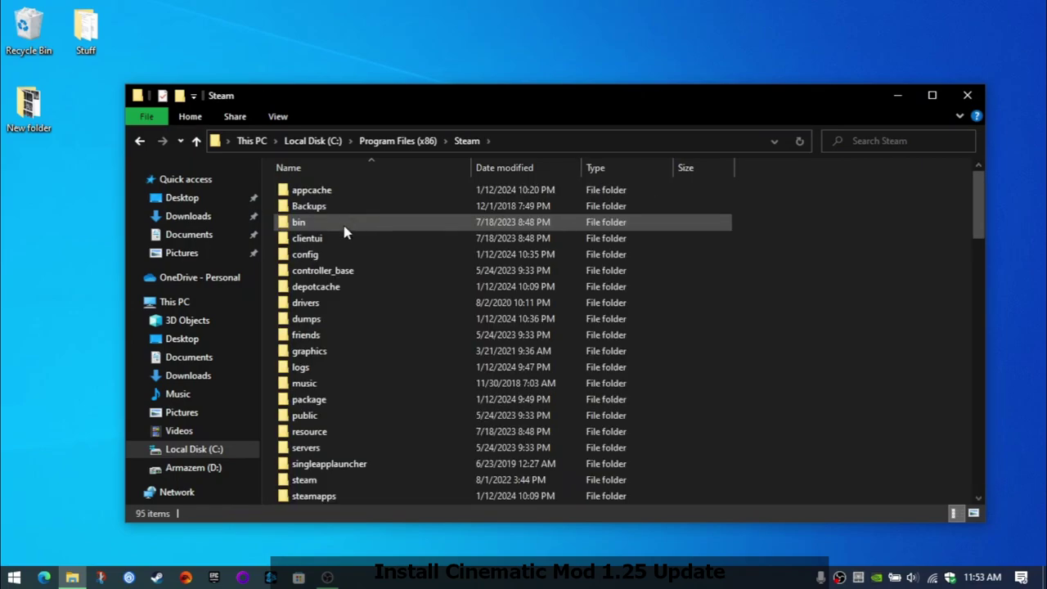
scroll(337, 392, down, 5)
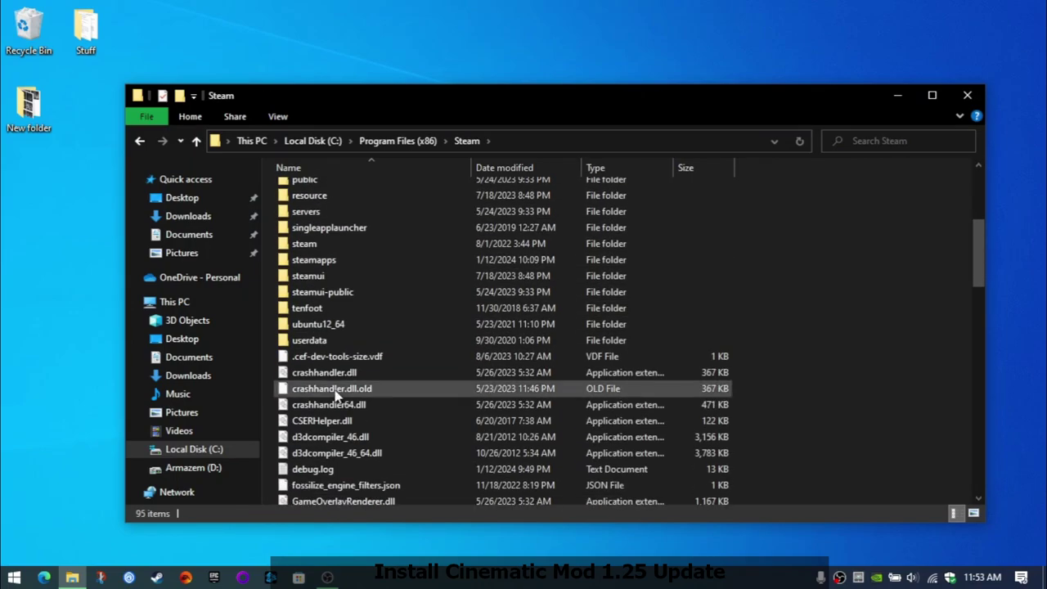
double_click(318, 260)
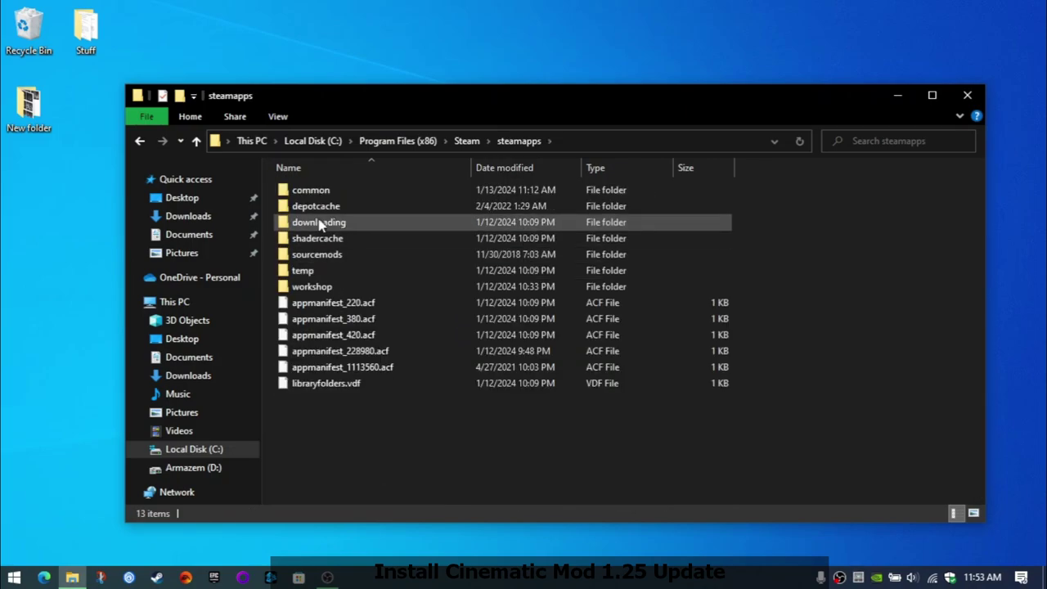
double_click(319, 189)
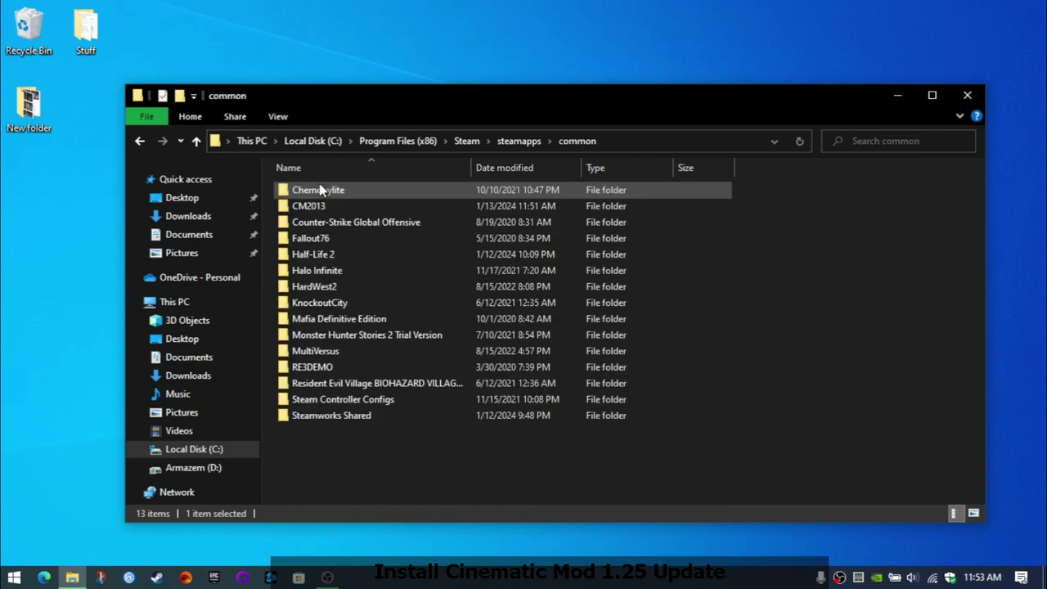
double_click(320, 206)
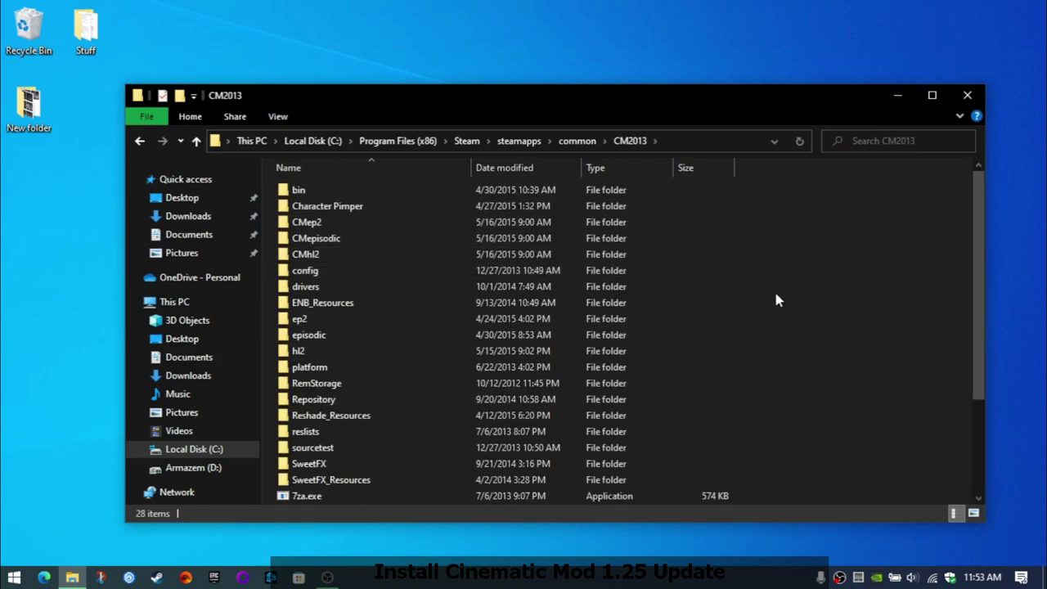
key(ctrl+v)
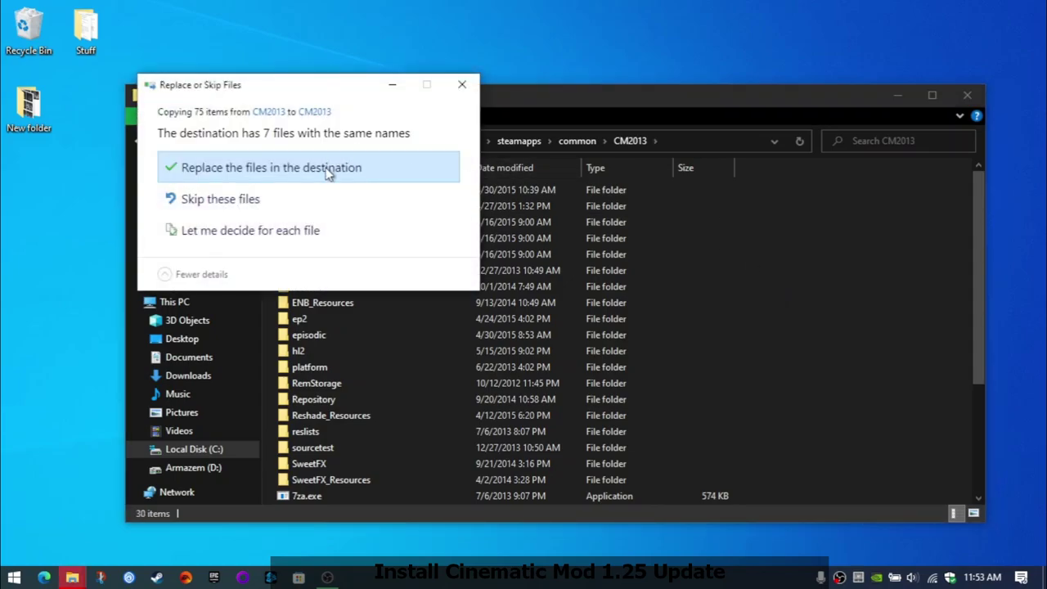
click(327, 168)
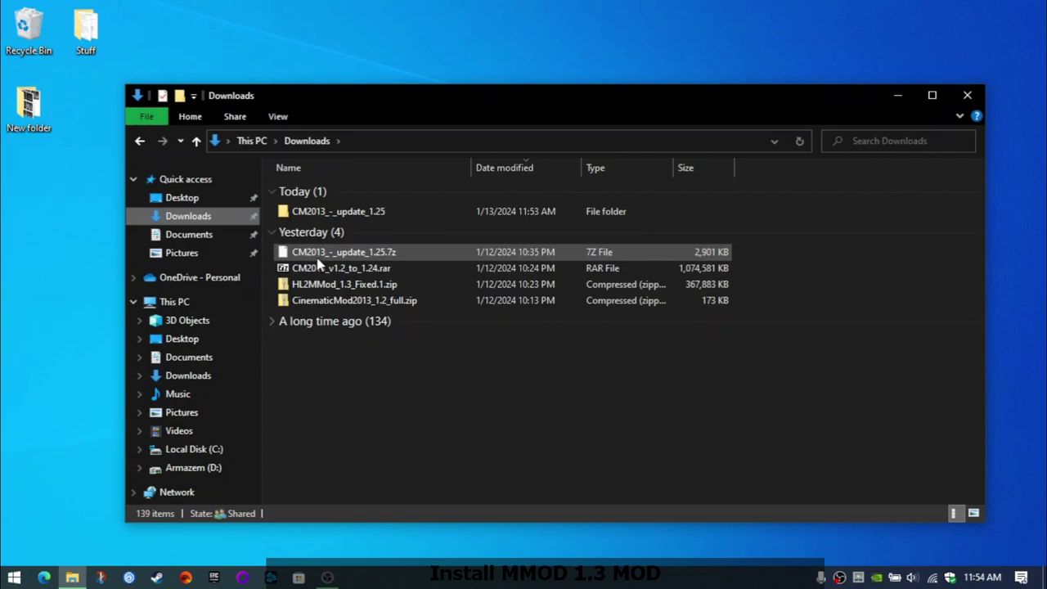
- Copy all the HL2MMod folders from PUT THESE INTO SOURCEMODS DIRECTORY, under HL2MMod 1.3 in HL2MMod_1.3_Fixed.1.zip
click(319, 282)
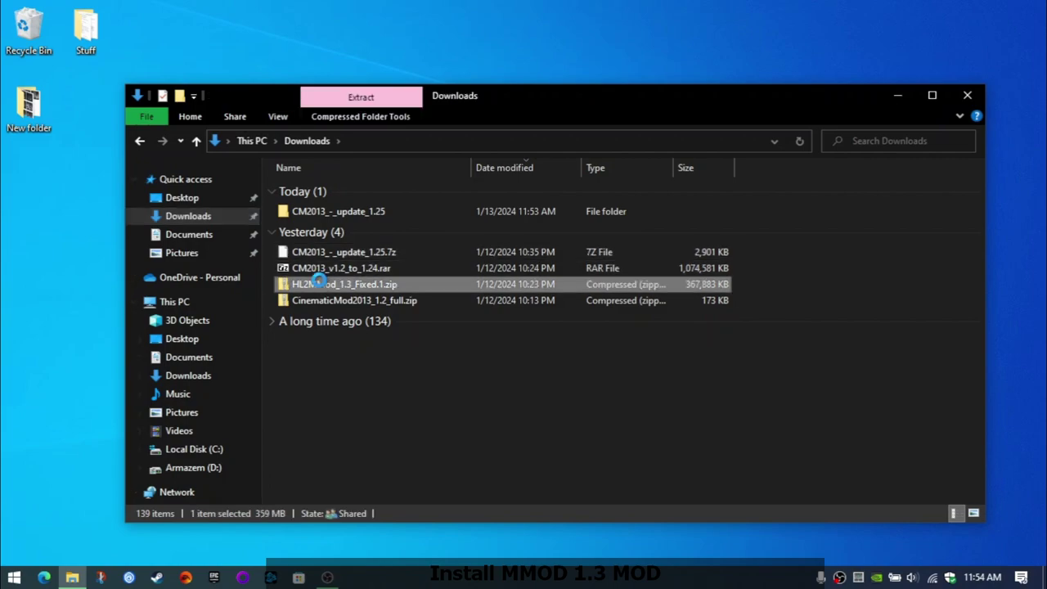
double_click(319, 284)
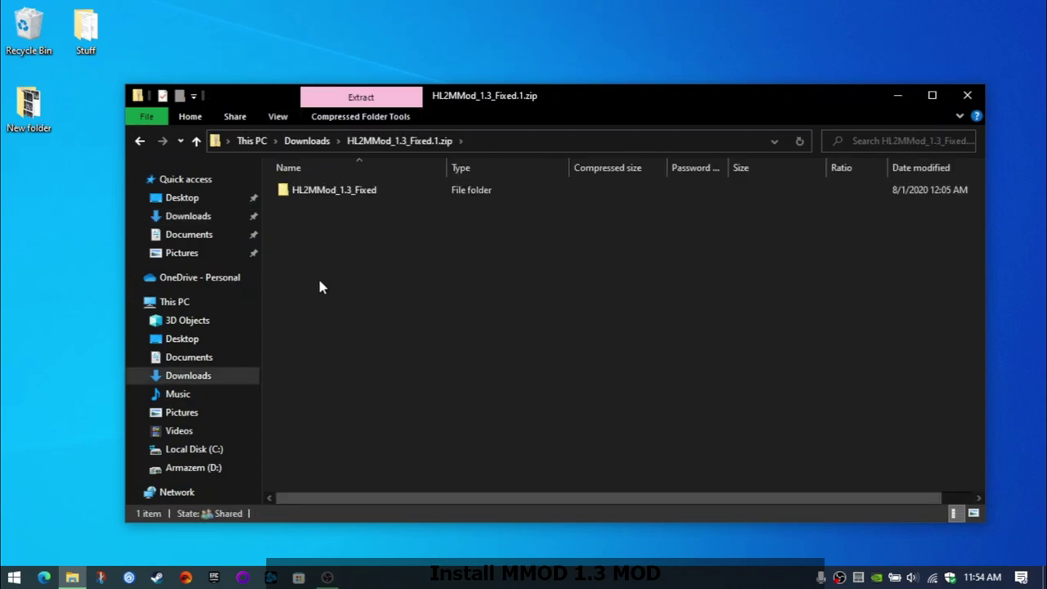
double_click(311, 190)
double_click(309, 190)
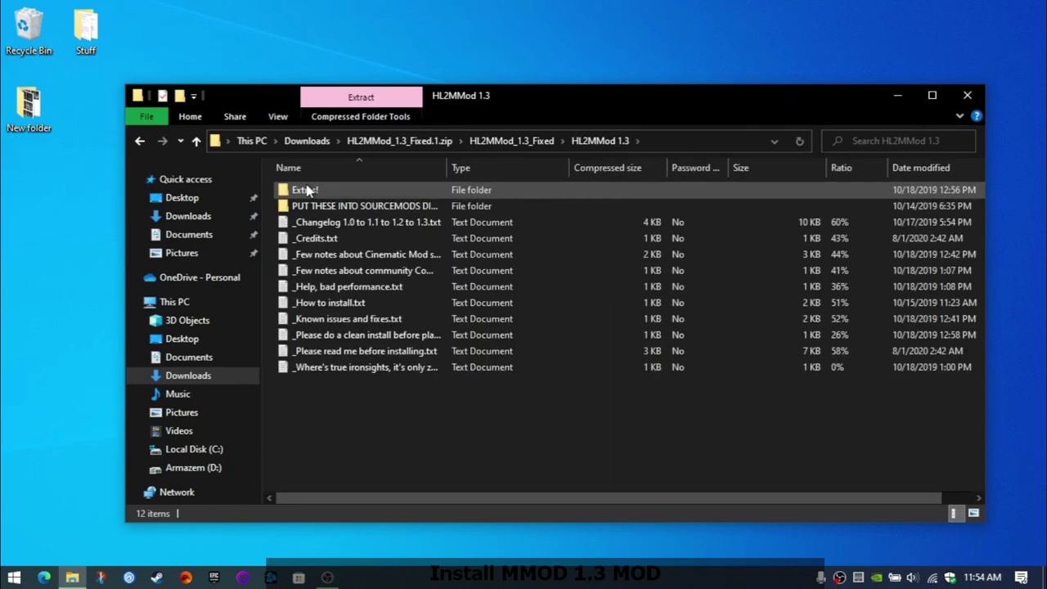
double_click(318, 212)
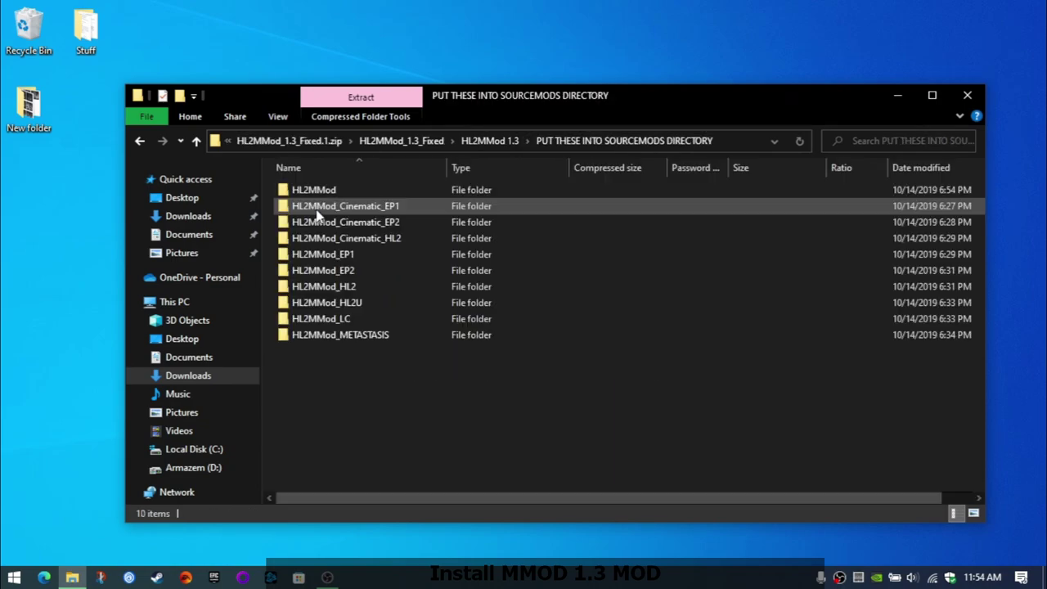
drag(334, 368, 319, 190)
right_click(319, 190)
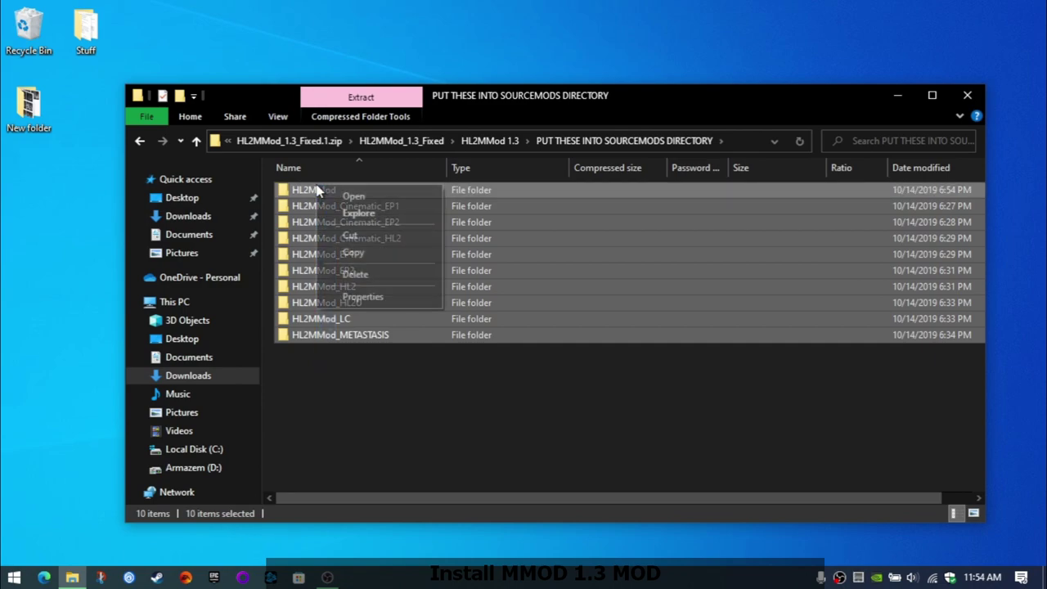
click(350, 253)
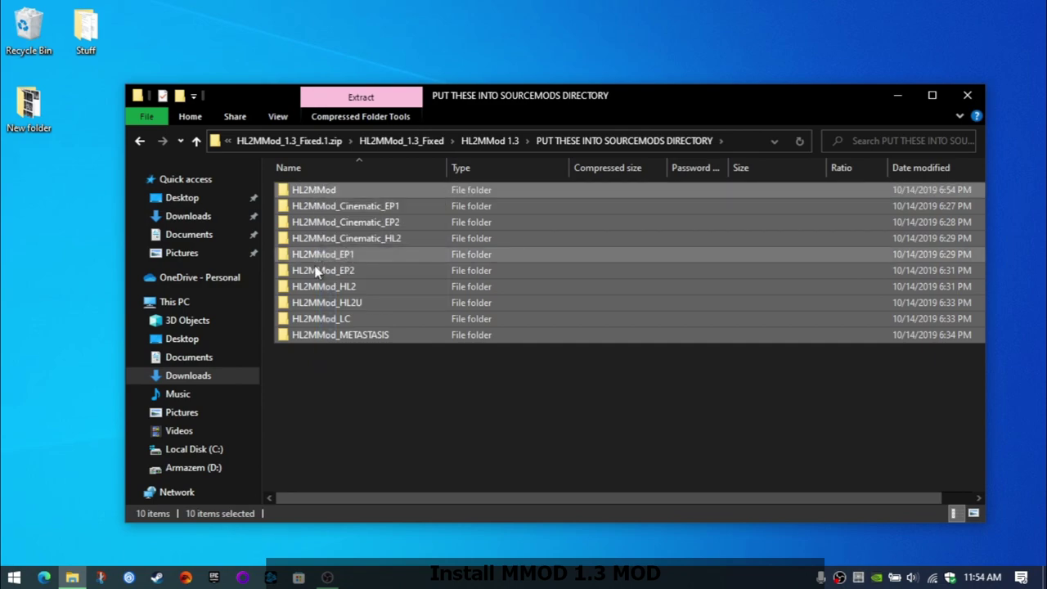
- Paste the copied HL2MMod folders into the sourcemods folder at C:\Program Files (x86)\Steam\steamapps
click(194, 456)
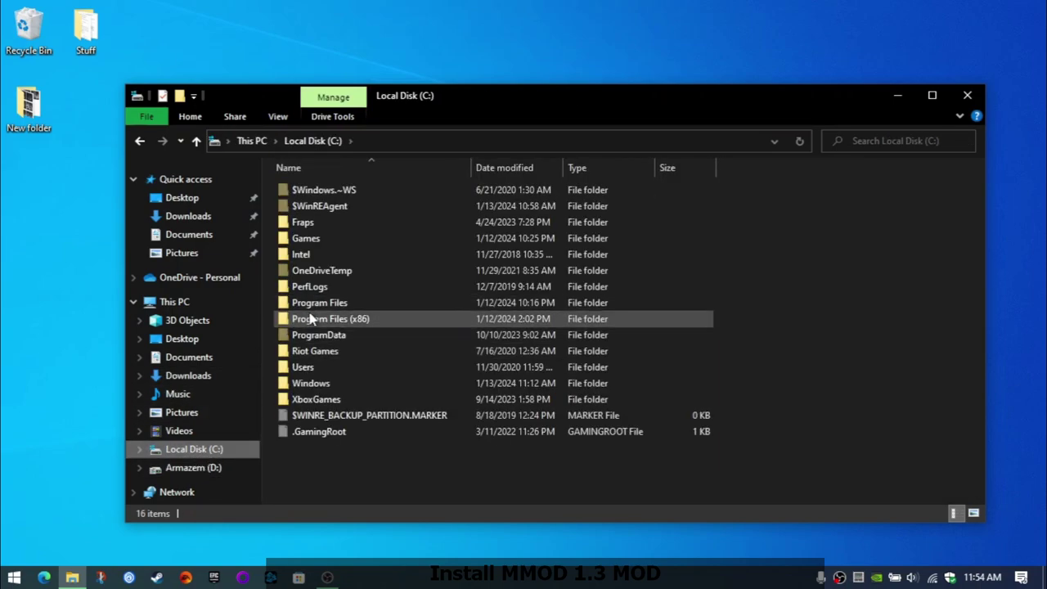
double_click(312, 318)
click(333, 356)
key(s)
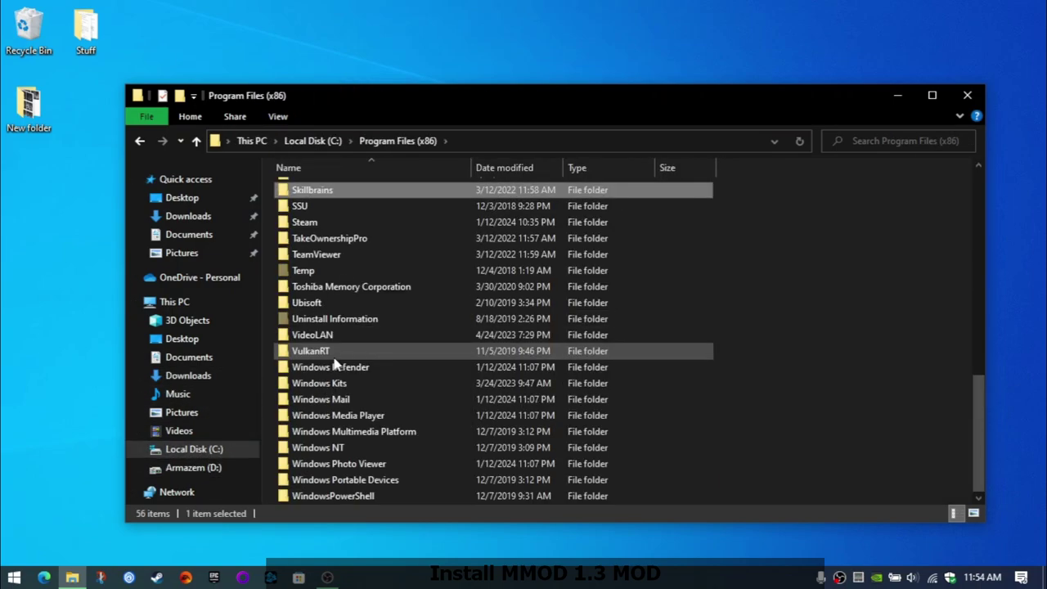
key(s)
key(s)
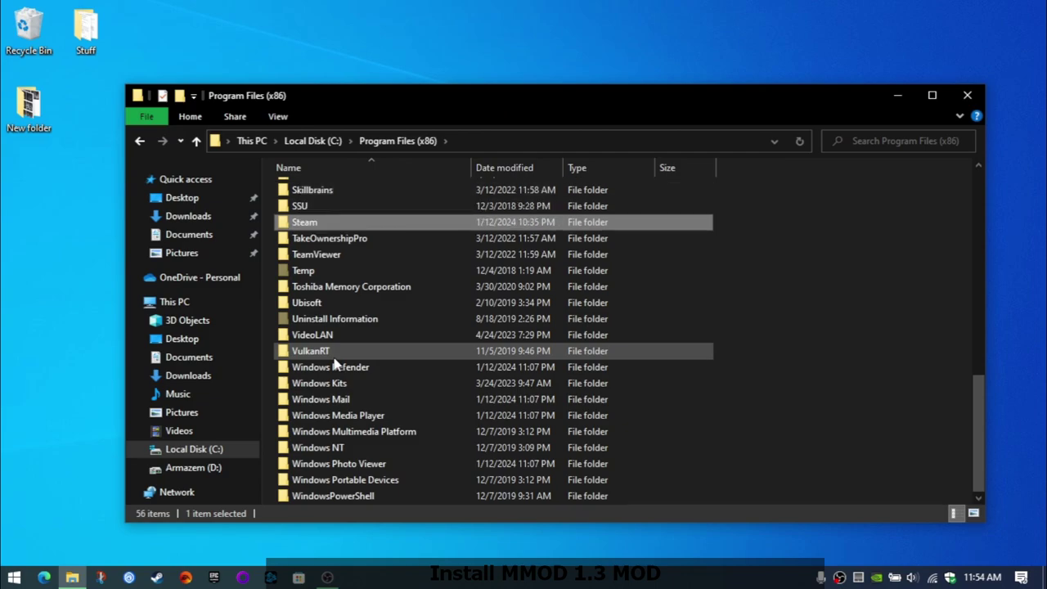
key(Return)
scroll(333, 363, down, 2)
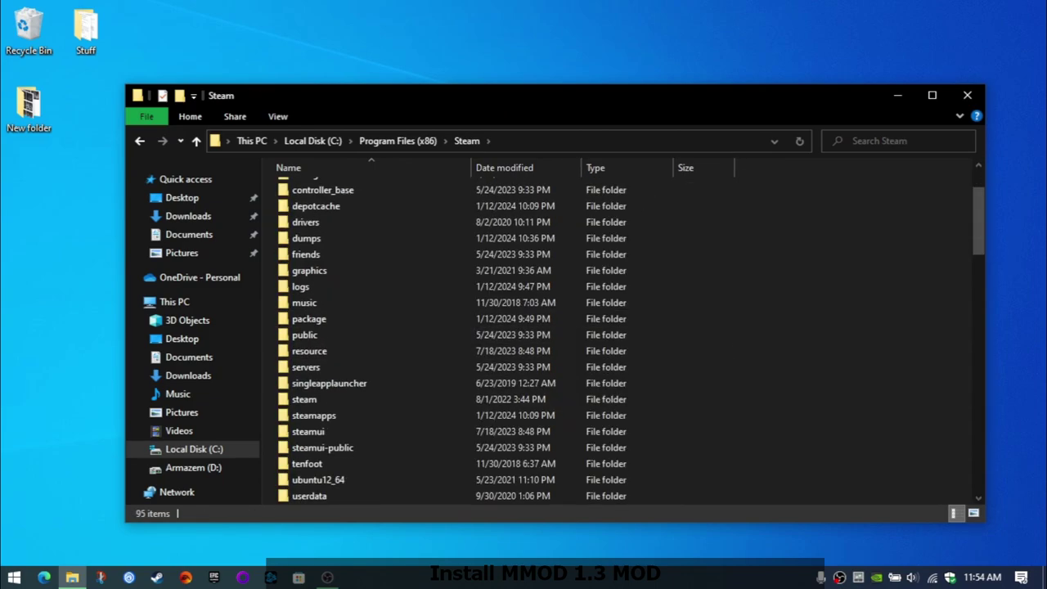
click(331, 416)
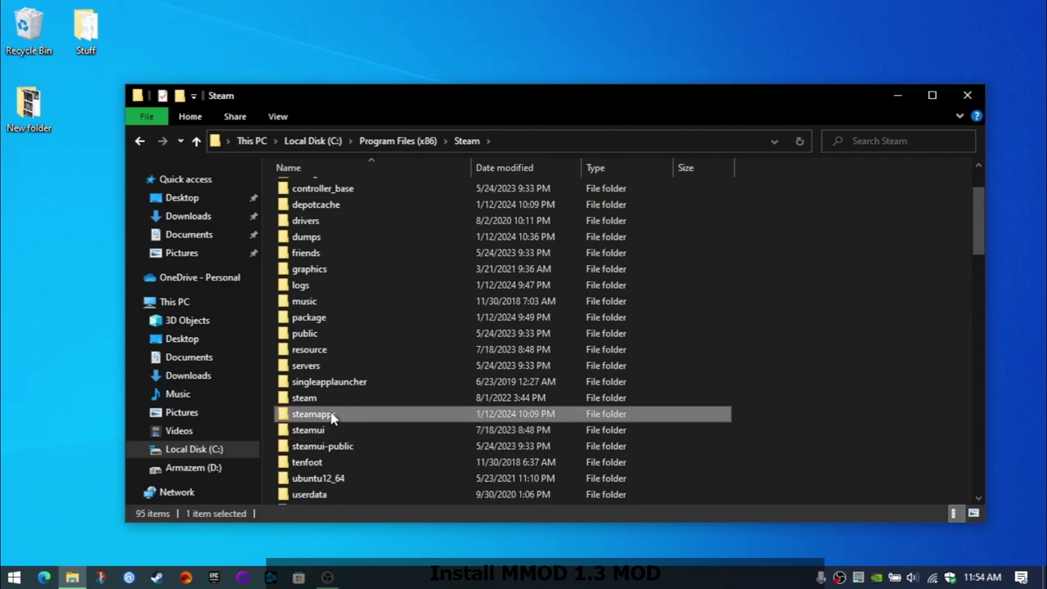
double_click(332, 415)
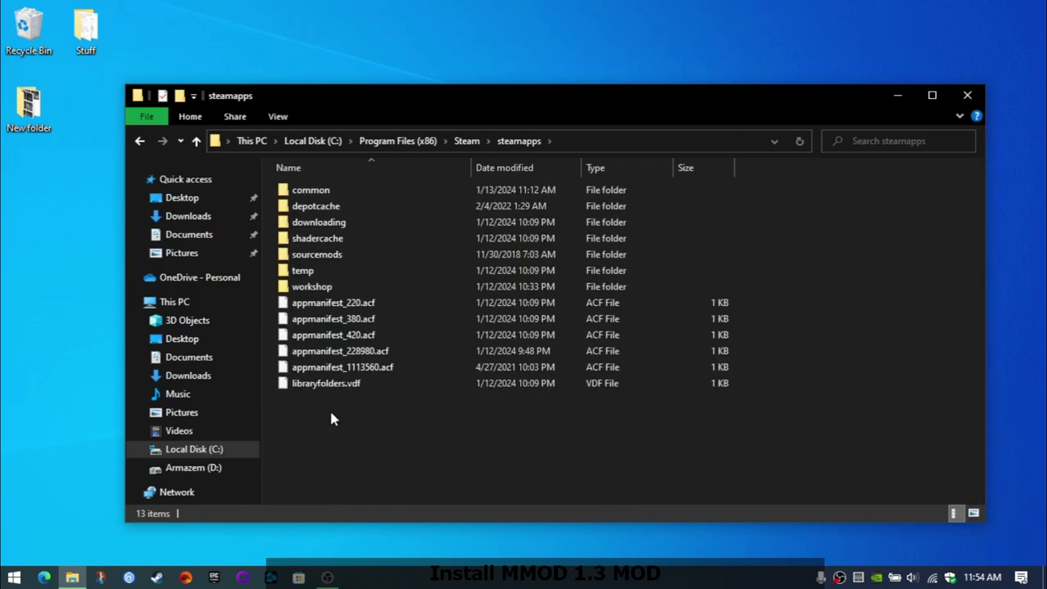
double_click(327, 256)
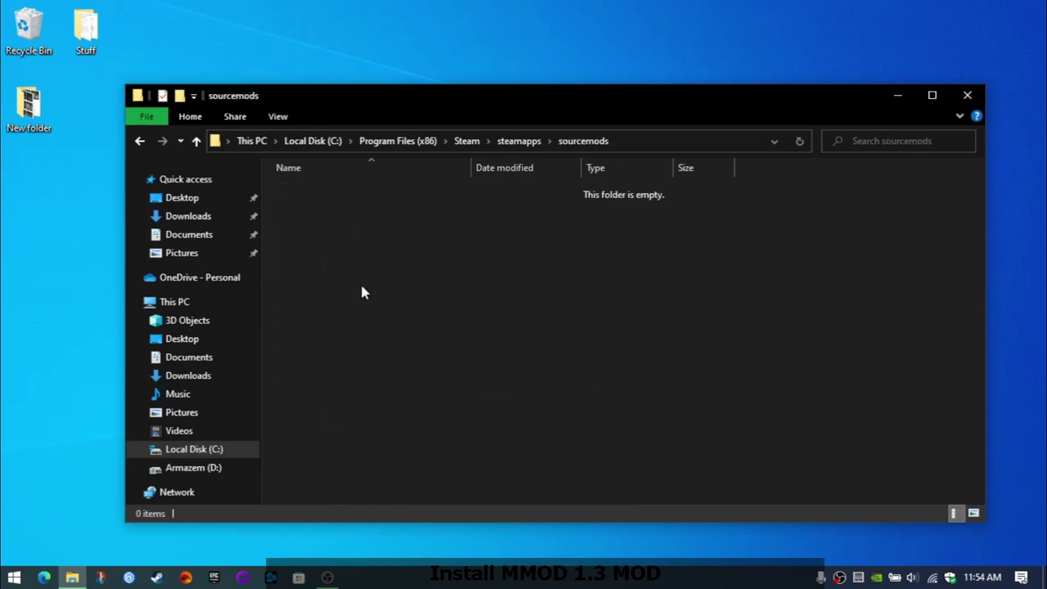
key(ctrl+v)
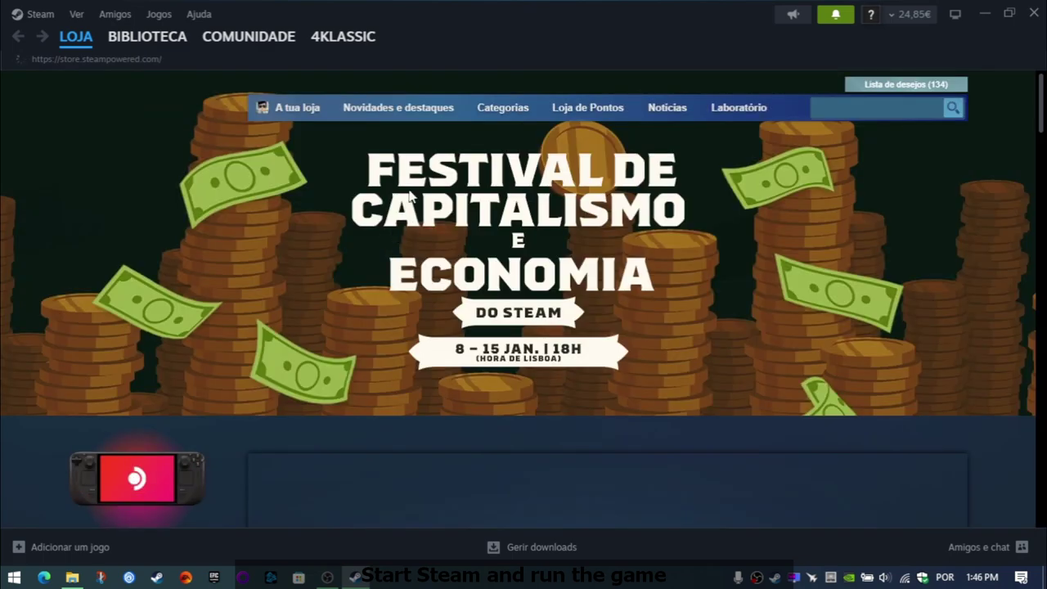
- Launch Half-Life 2: MMod ( CM2013: HL2 ) from the game library in Steam
click(144, 41)
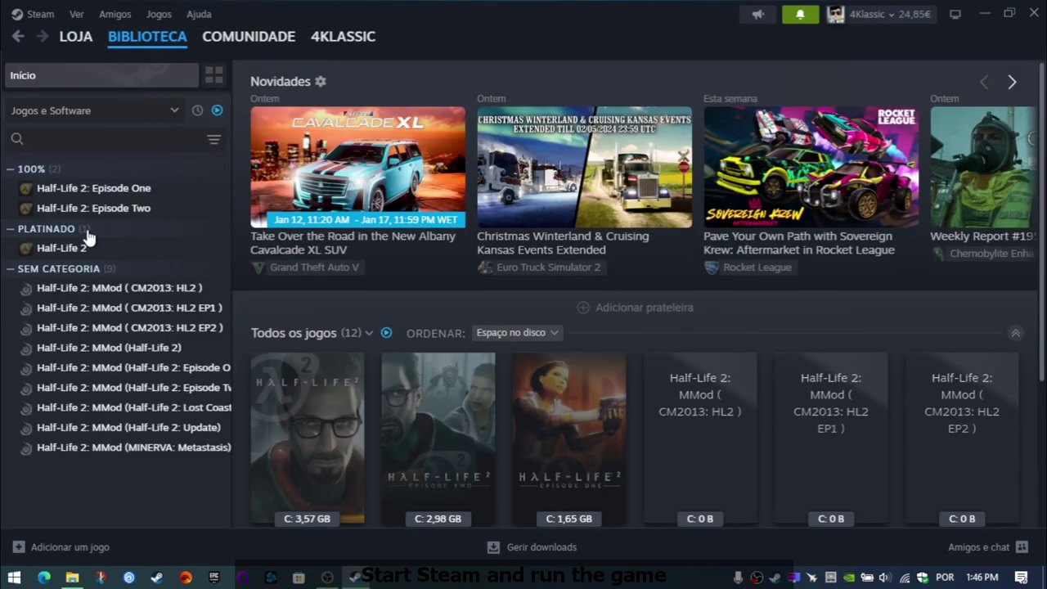
click(131, 288)
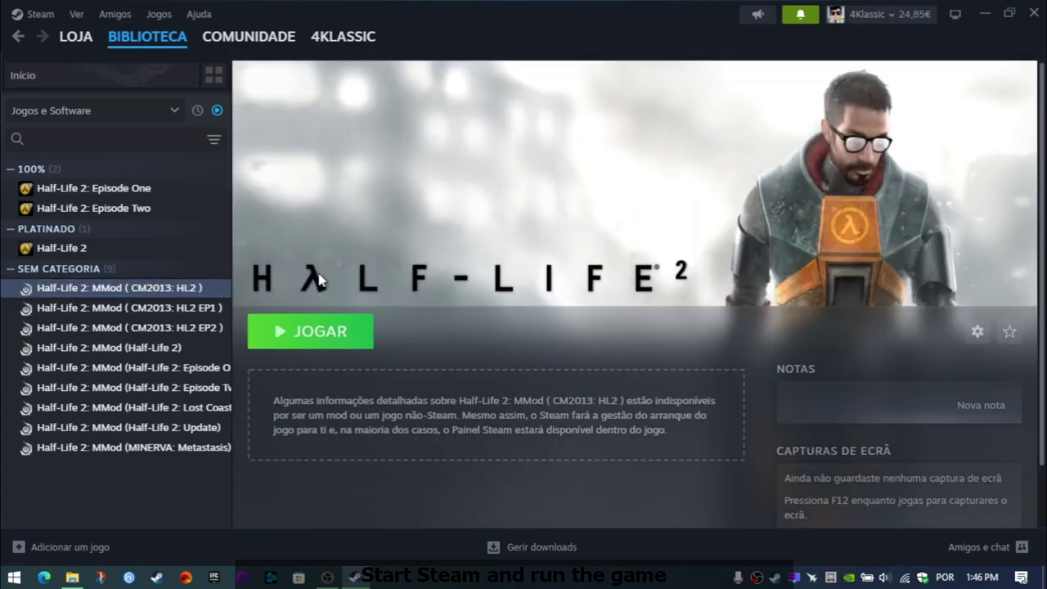
click(334, 344)
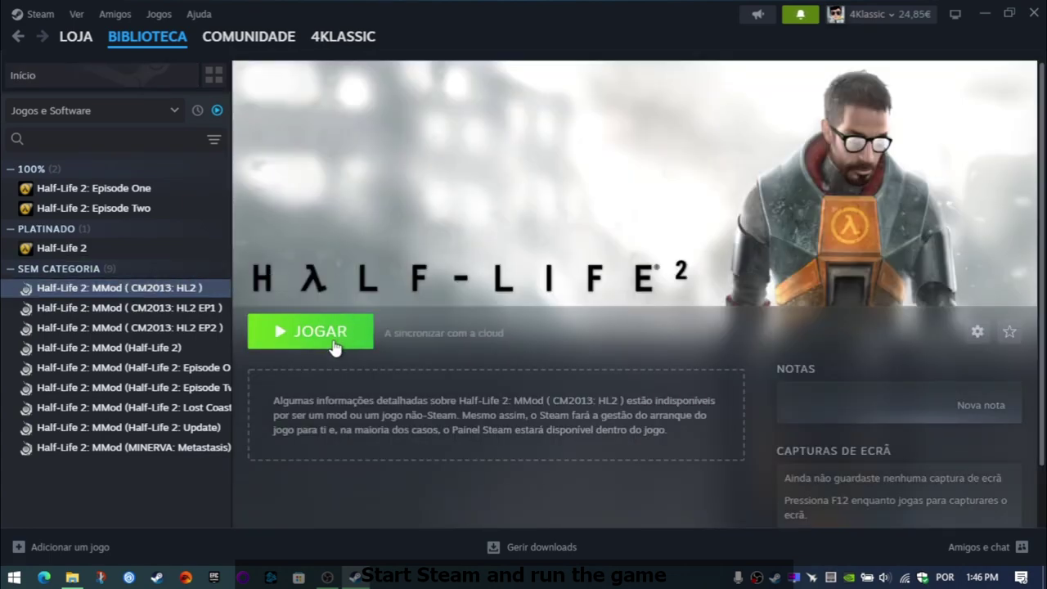